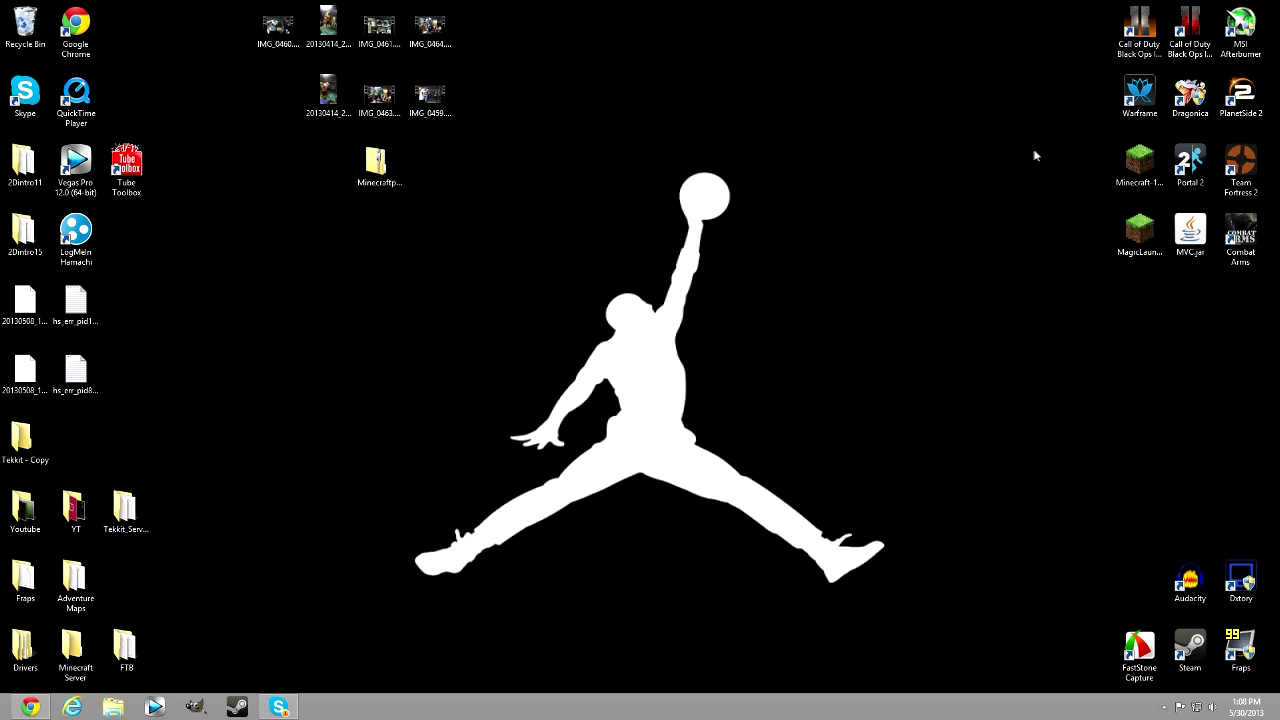
# Launch MSI Afterburner from its desktop shortcut and open its properties.
pyautogui.click(1248, 40)
pyautogui.doubleClick(1250, 38)
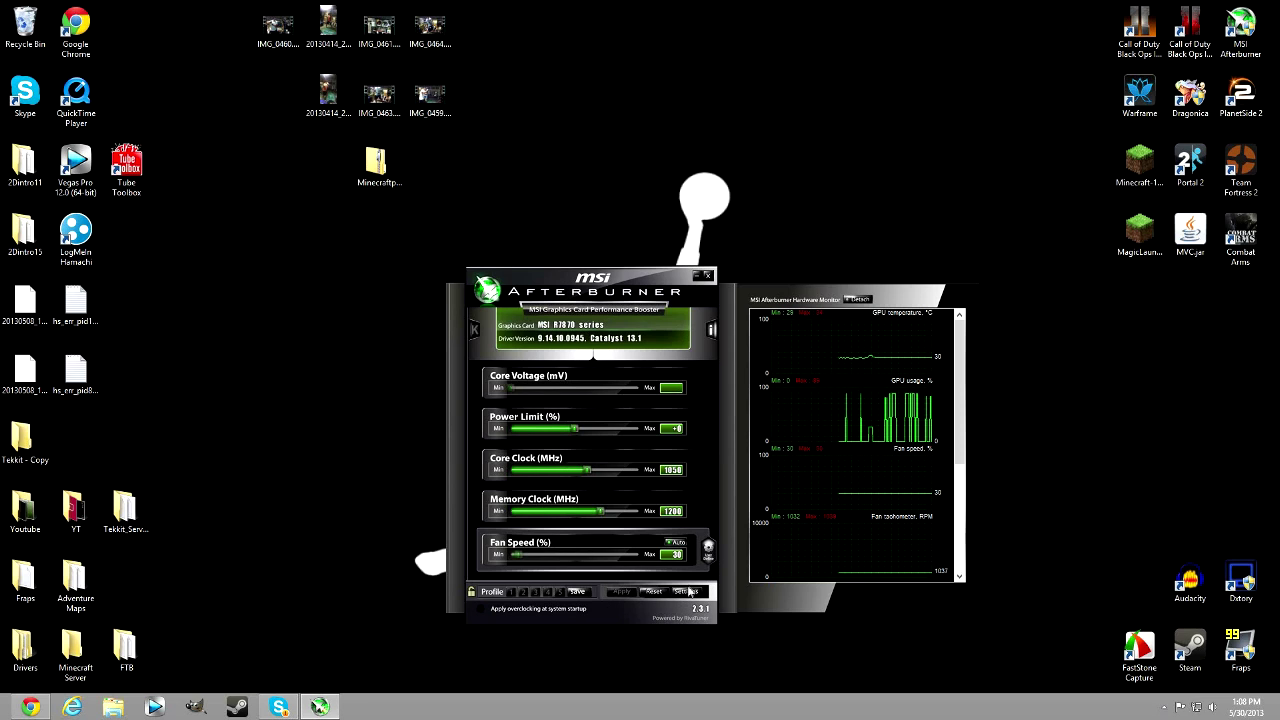
pyautogui.click(690, 594)
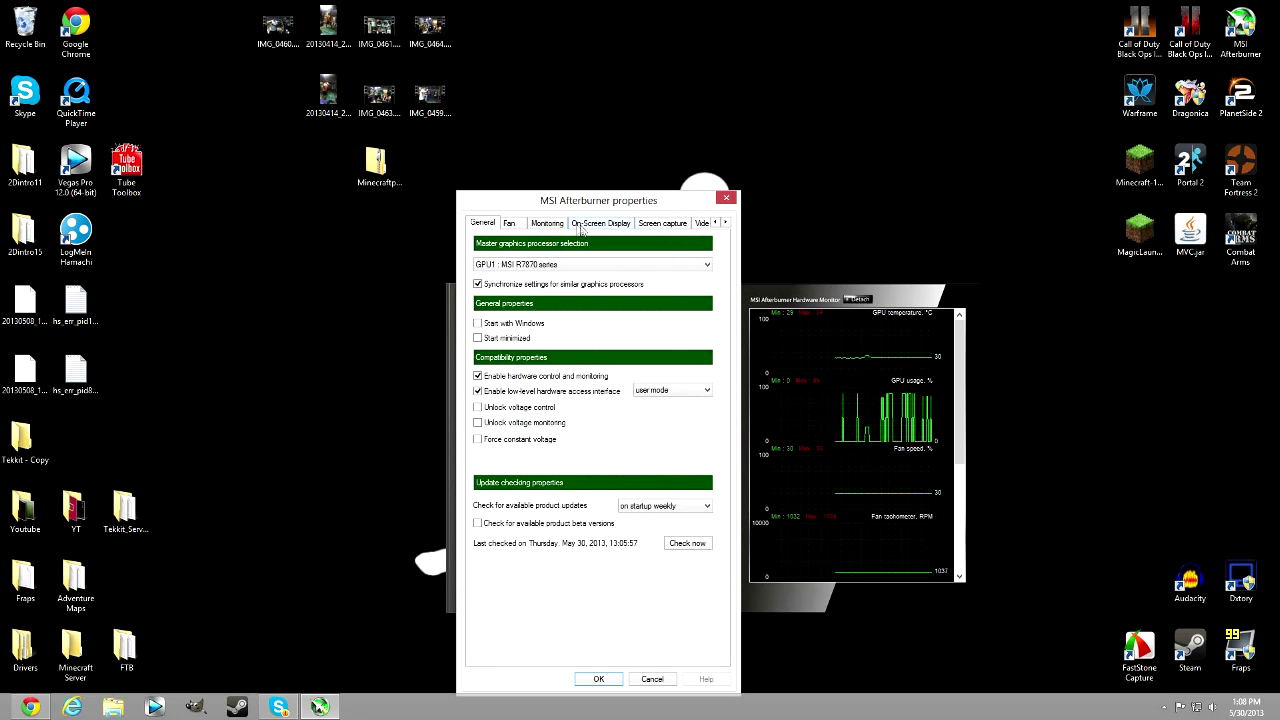
# Go to the Video capture settings and confirm the 16:9 1080p frame size.
pyautogui.click(664, 228)
pyautogui.click(725, 223)
pyautogui.click(725, 223)
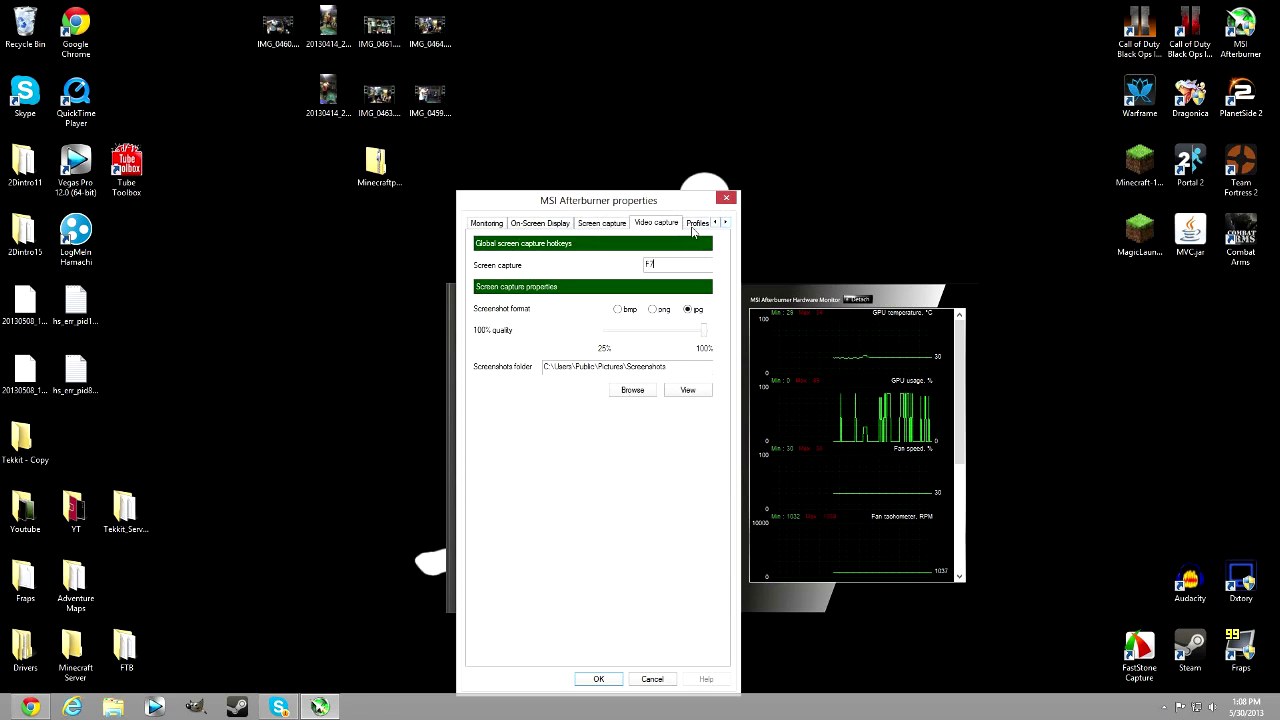
pyautogui.click(656, 223)
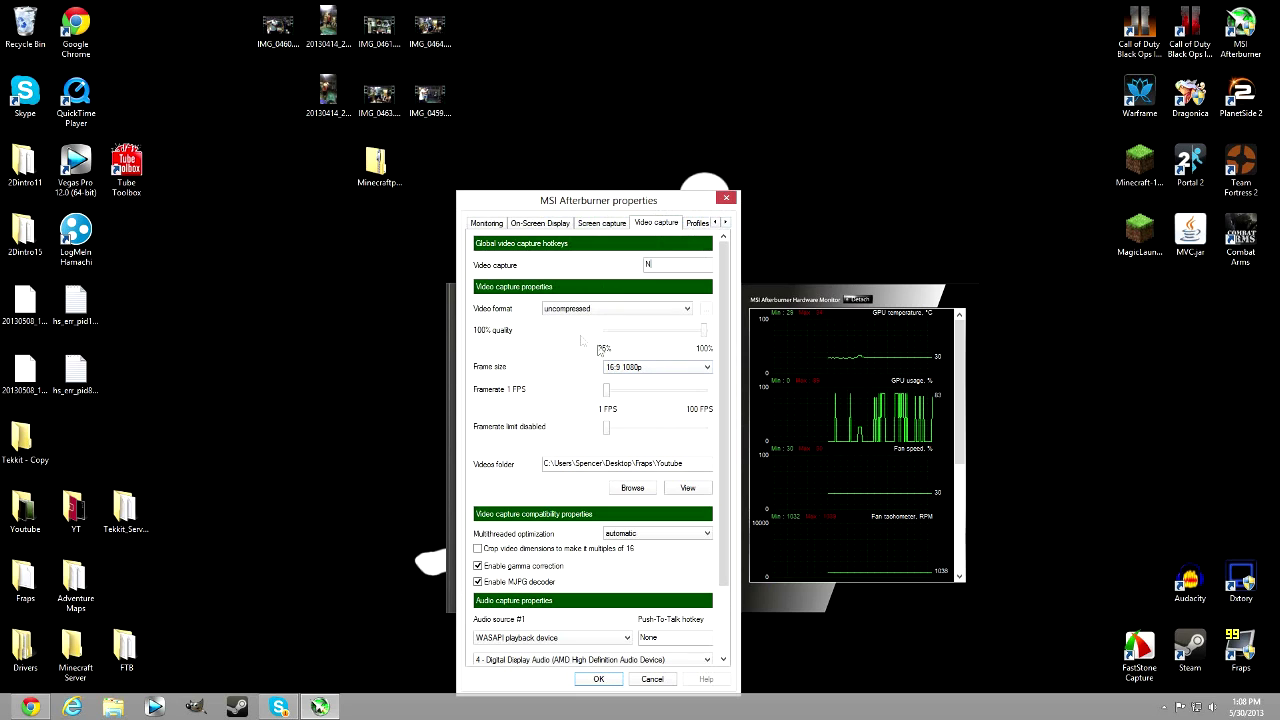
pyautogui.click(660, 368)
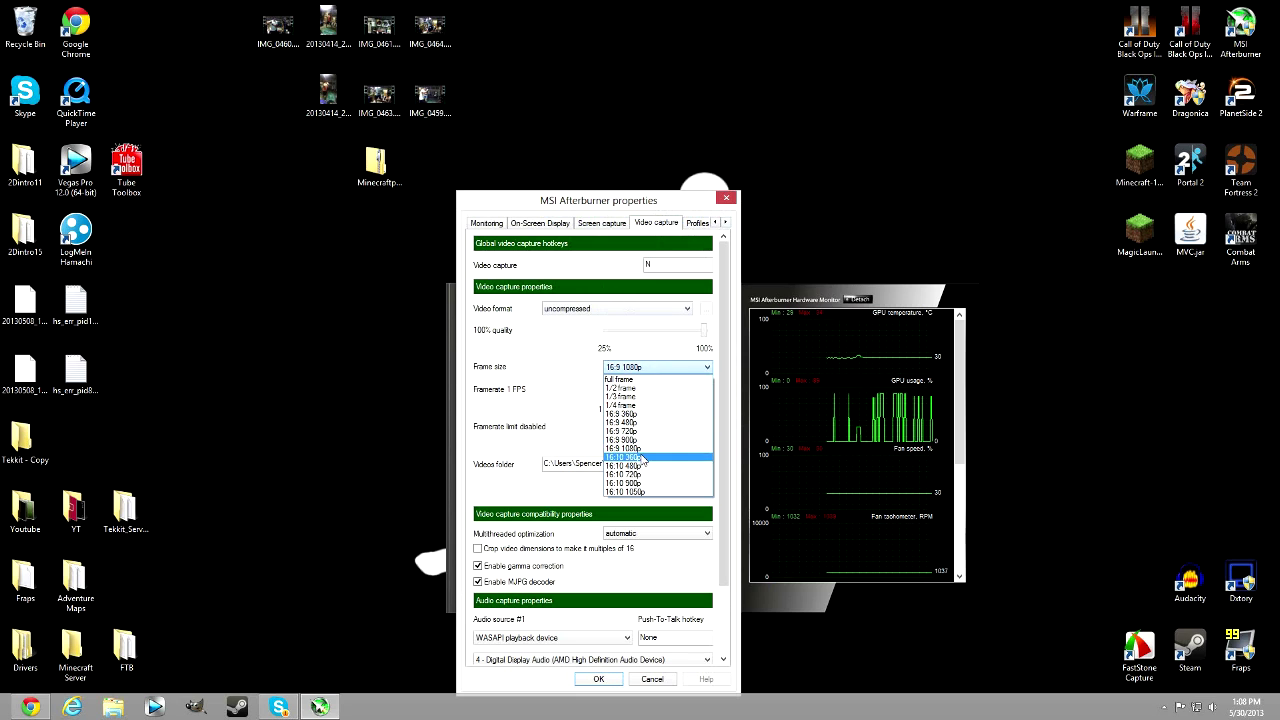
pyautogui.click(643, 368)
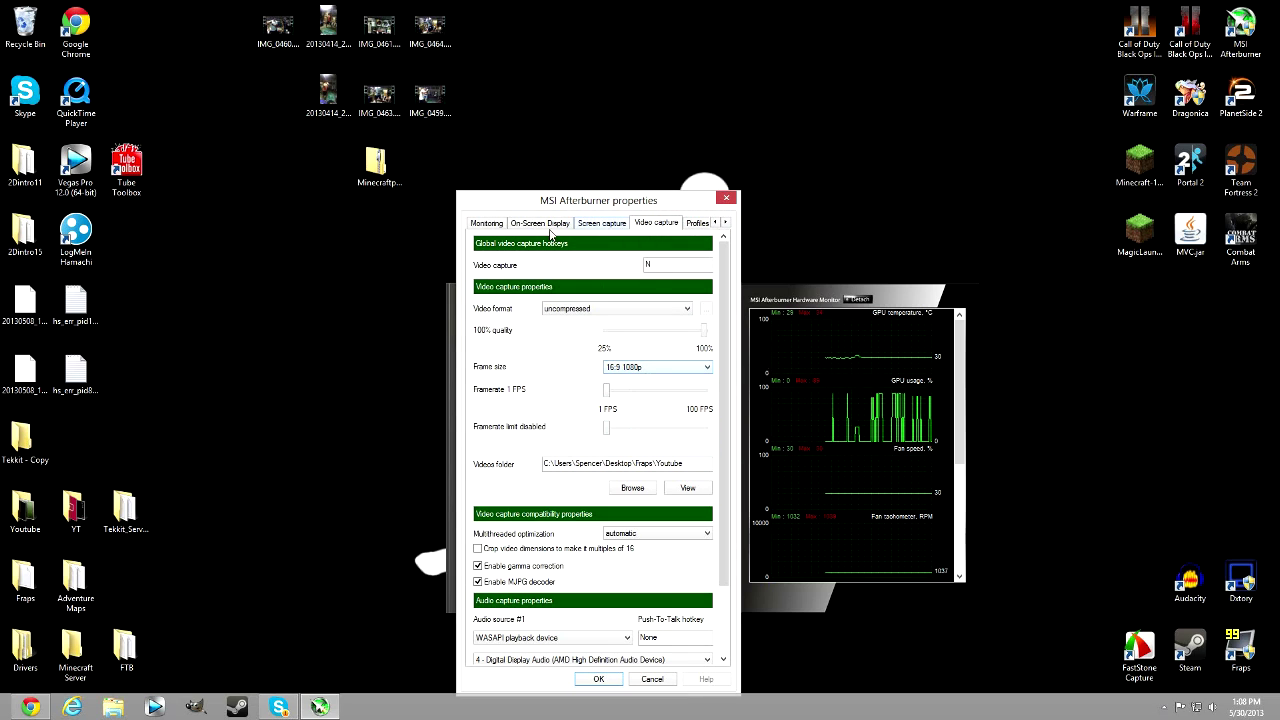
# Review the video format options and keep it uncompressed.
pyautogui.click(639, 311)
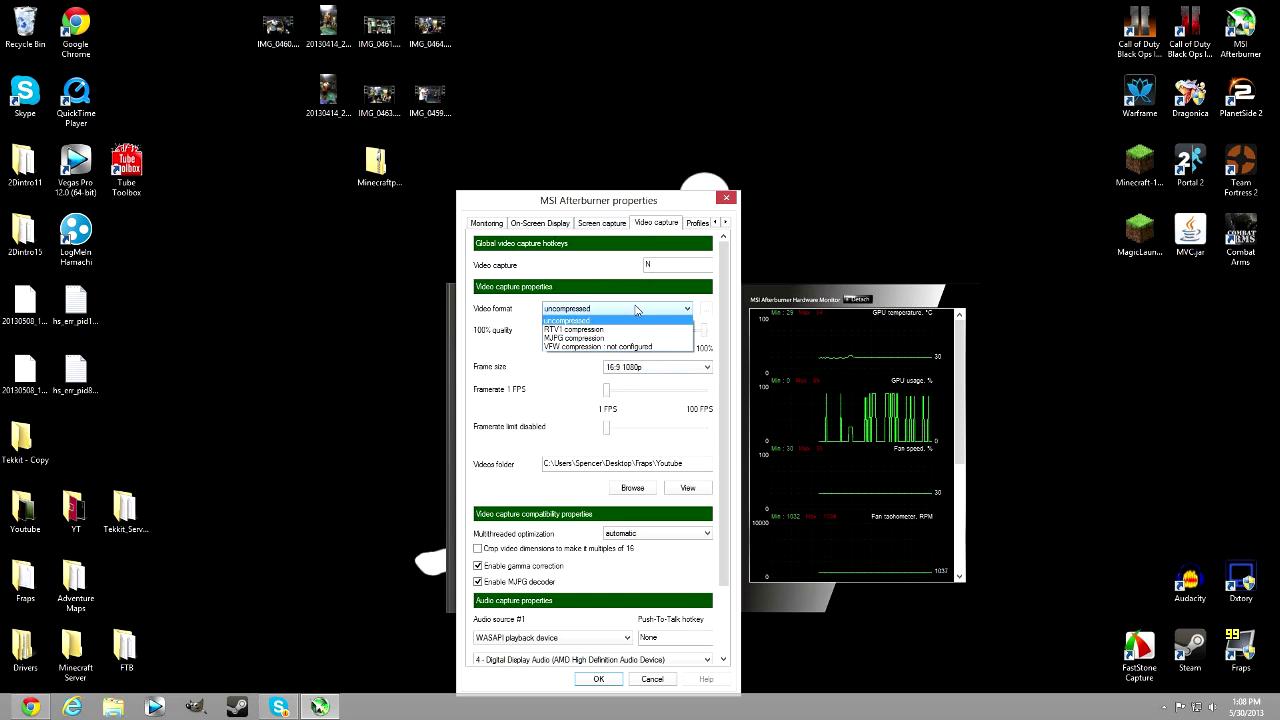
pyautogui.click(636, 310)
pyautogui.click(636, 310)
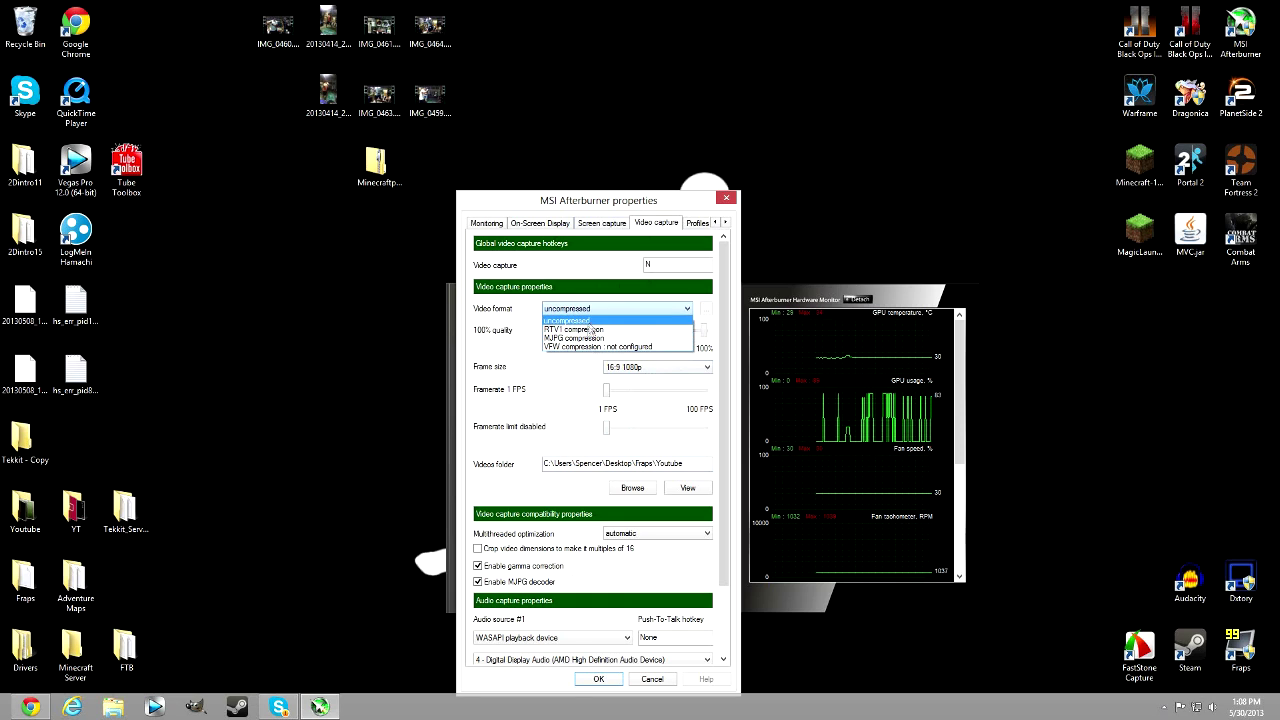
pyautogui.click(576, 403)
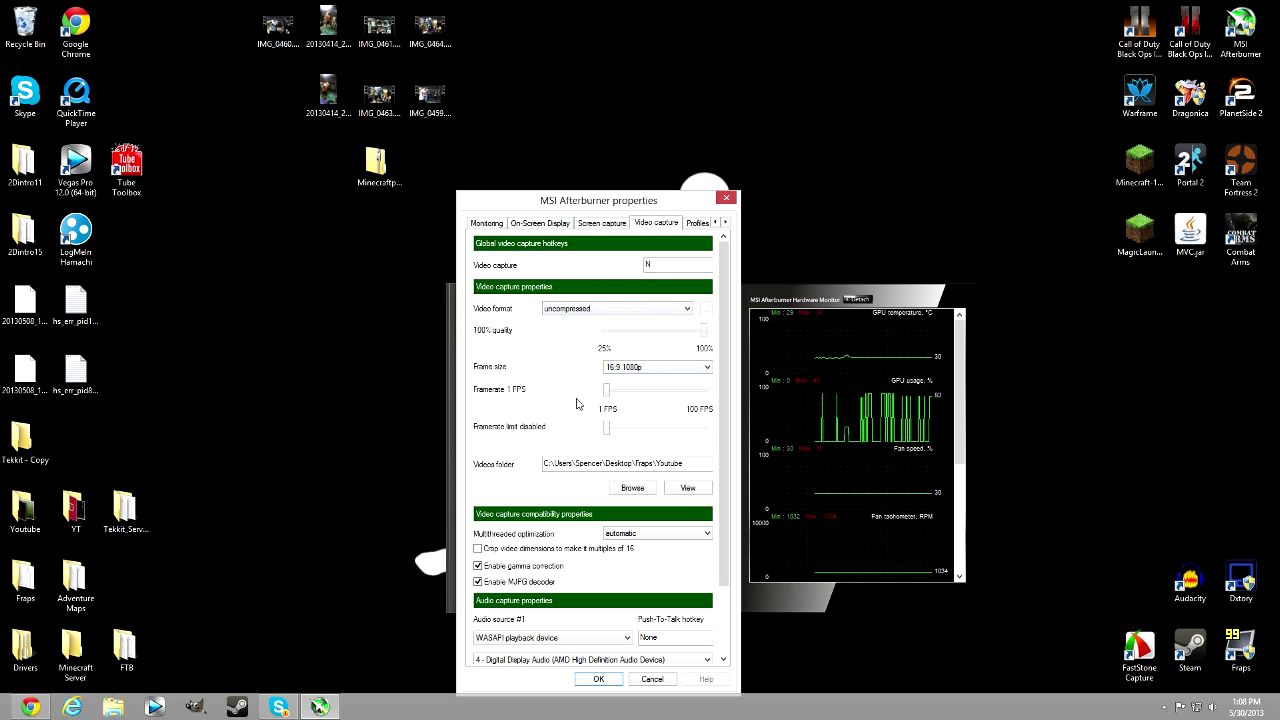
# Recheck the 16:9 1080p frame size, then cancel the properties without changes.
pyautogui.moveTo(594, 204); pyautogui.dragTo(620, 58)
pyautogui.click(680, 219)
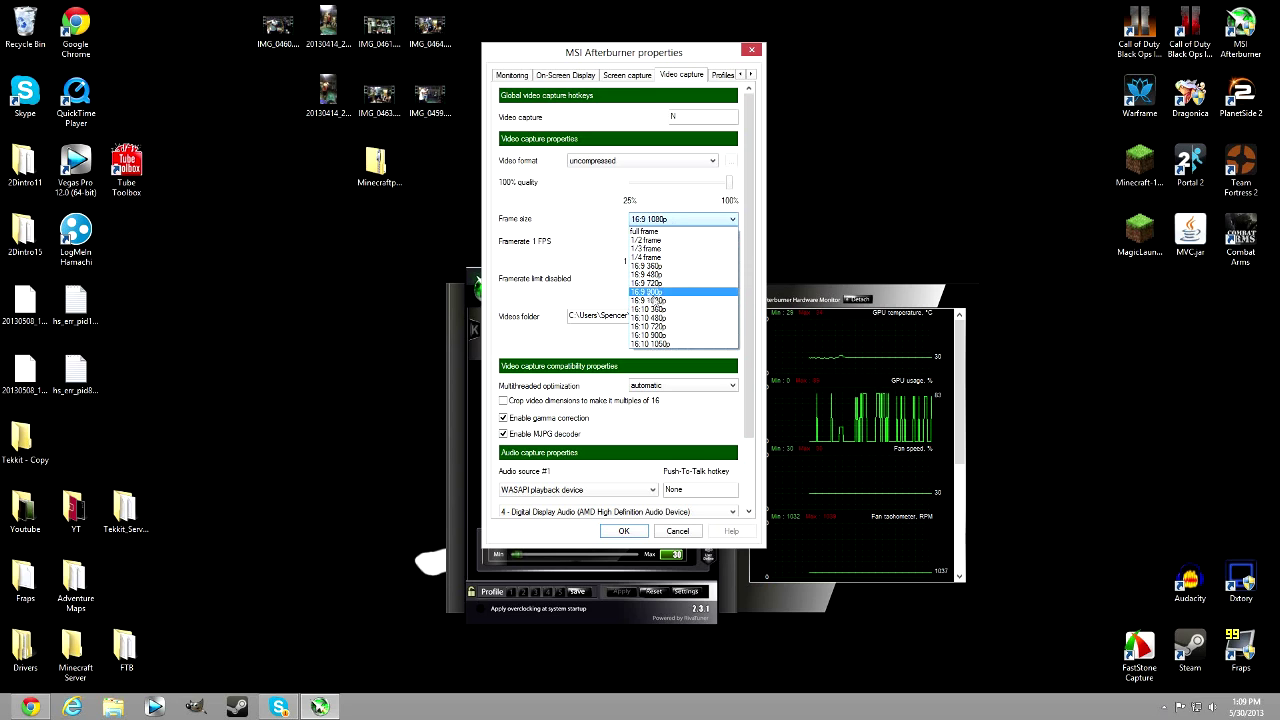
pyautogui.click(650, 300)
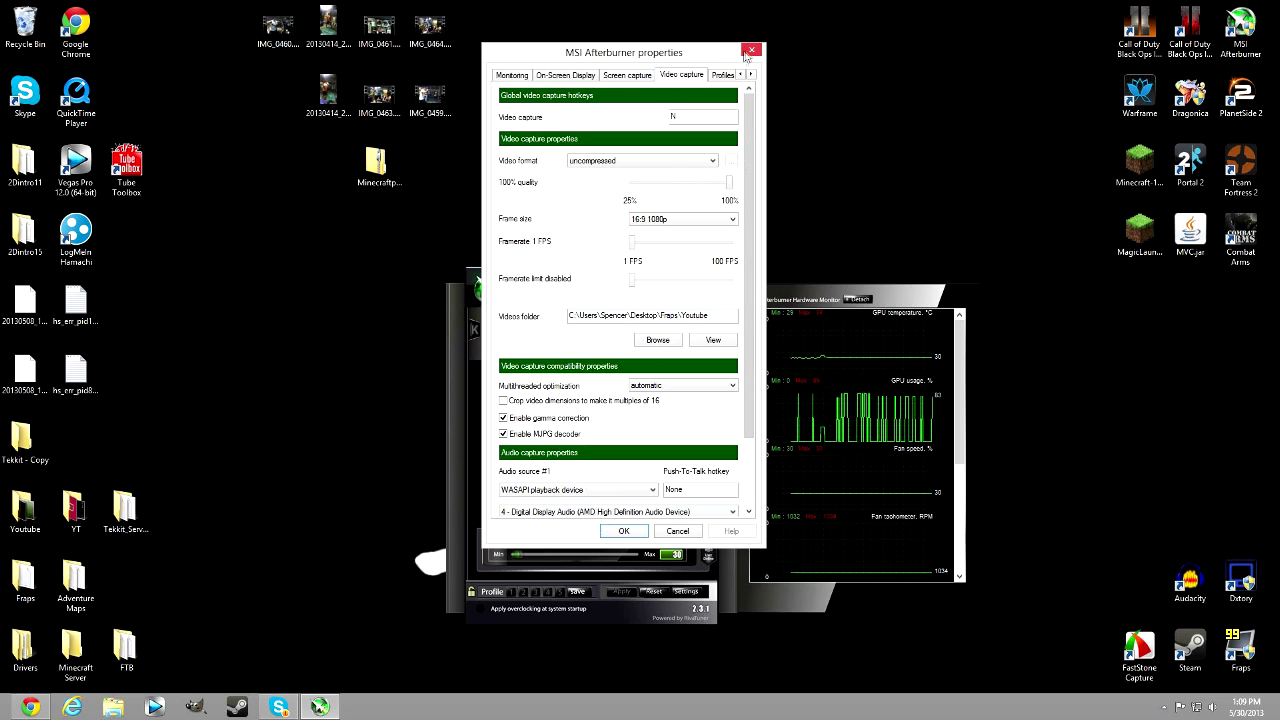
pyautogui.click(674, 531)
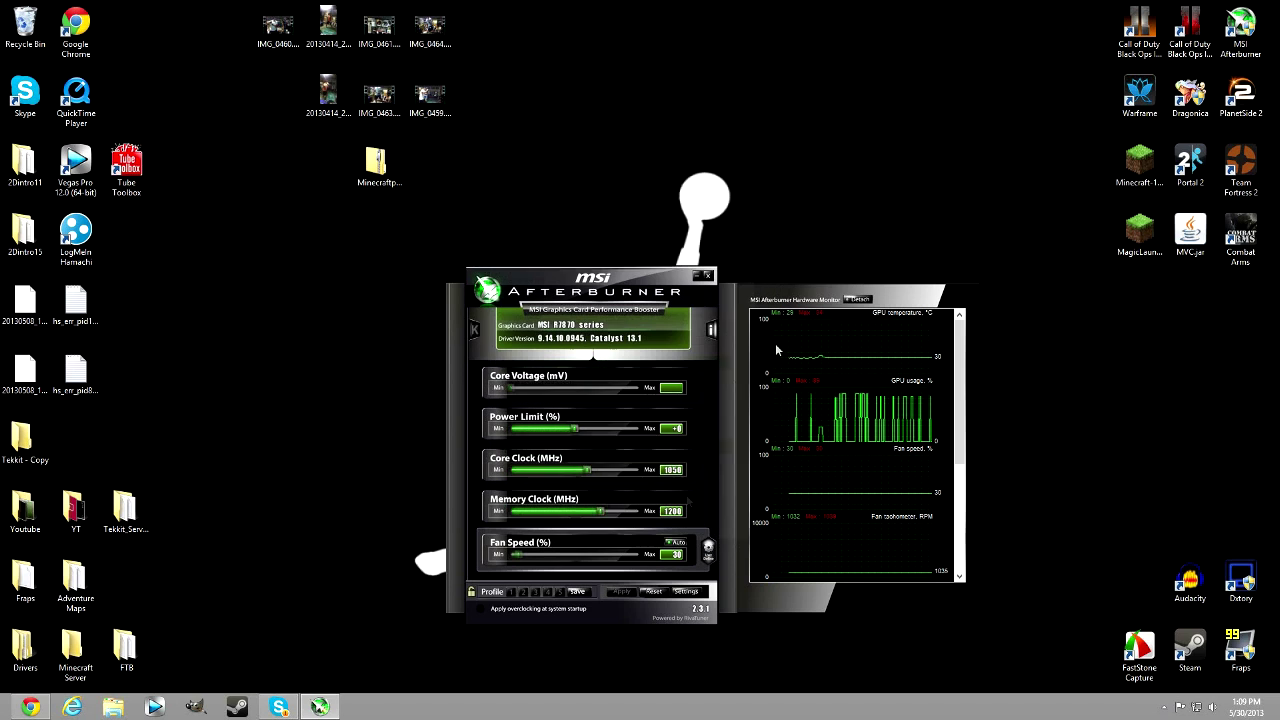
# Close Afterburner, then launch Minecraft, log in and quit from the main menu.
pyautogui.click(707, 275)
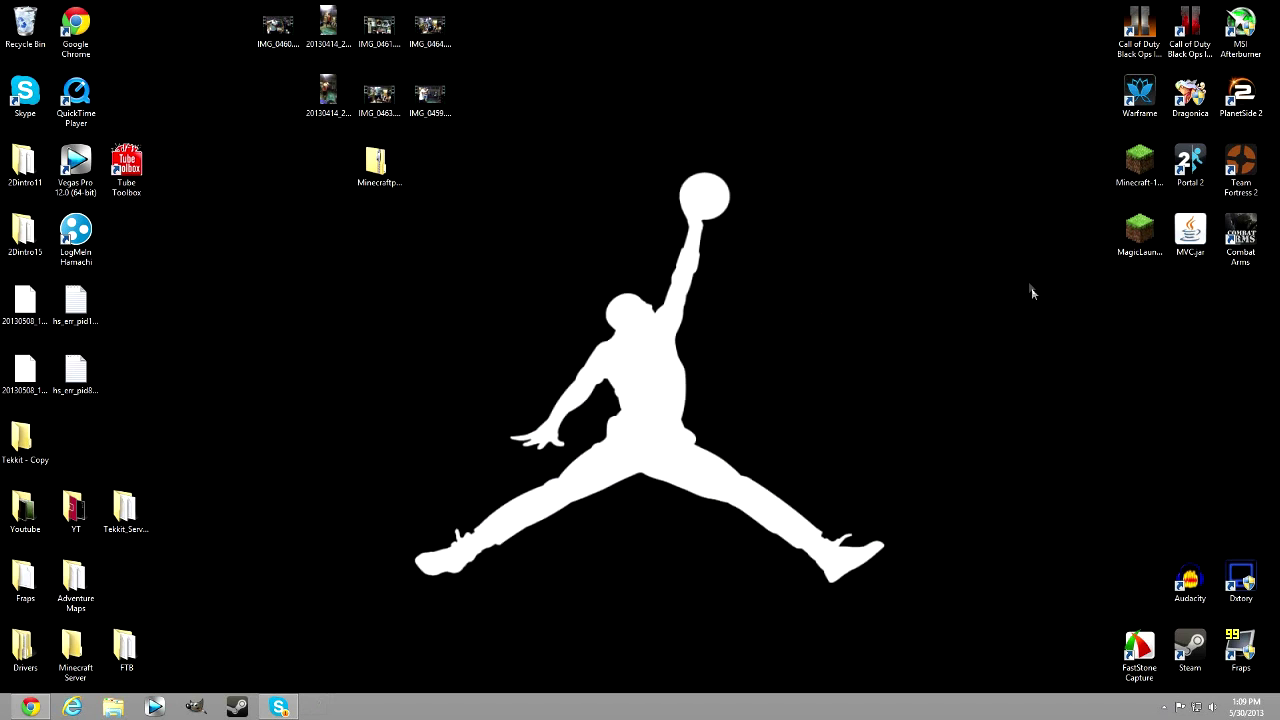
pyautogui.click(1146, 182)
pyautogui.doubleClick(1146, 182)
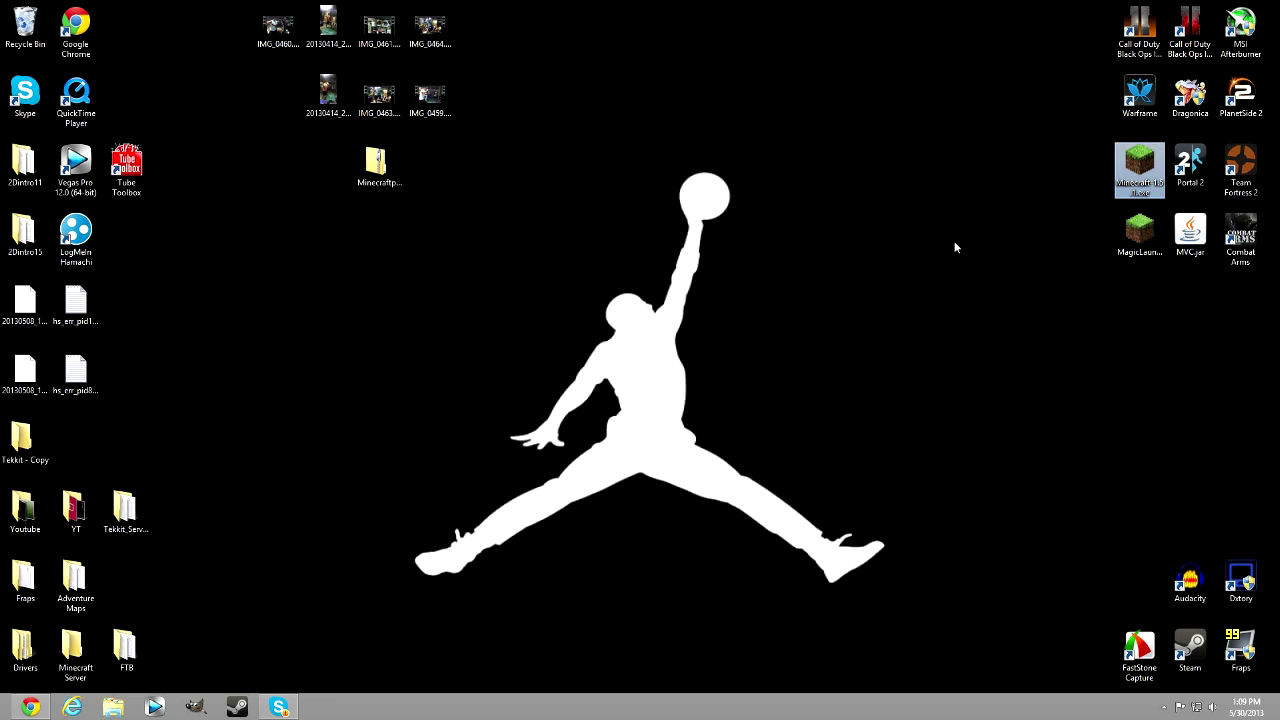
pyautogui.click(892, 482)
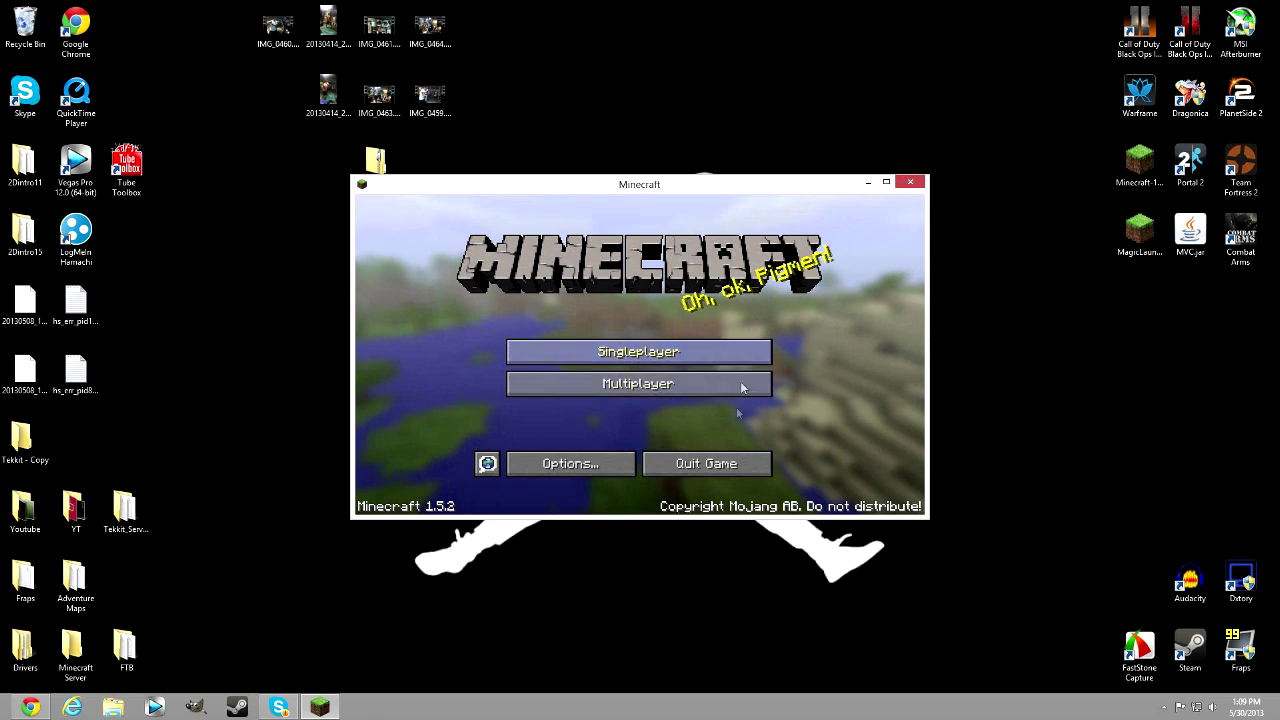
pyautogui.click(711, 470)
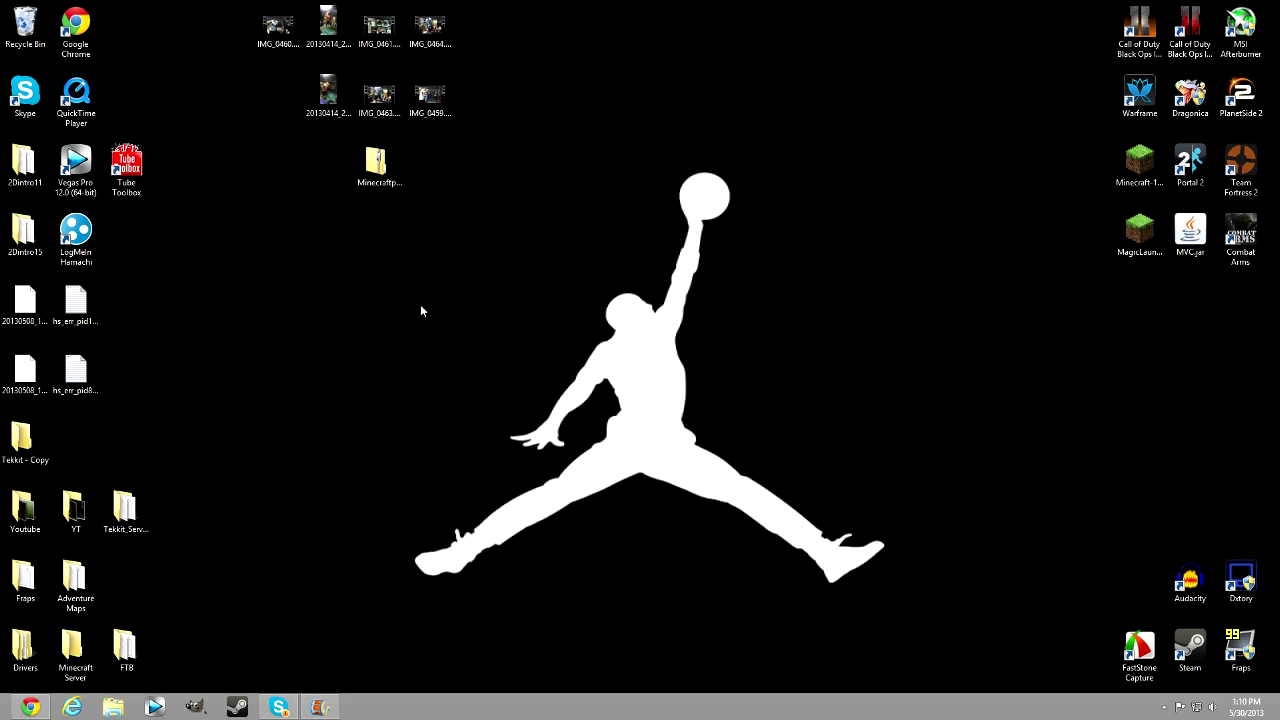
pyautogui.click(325, 710)
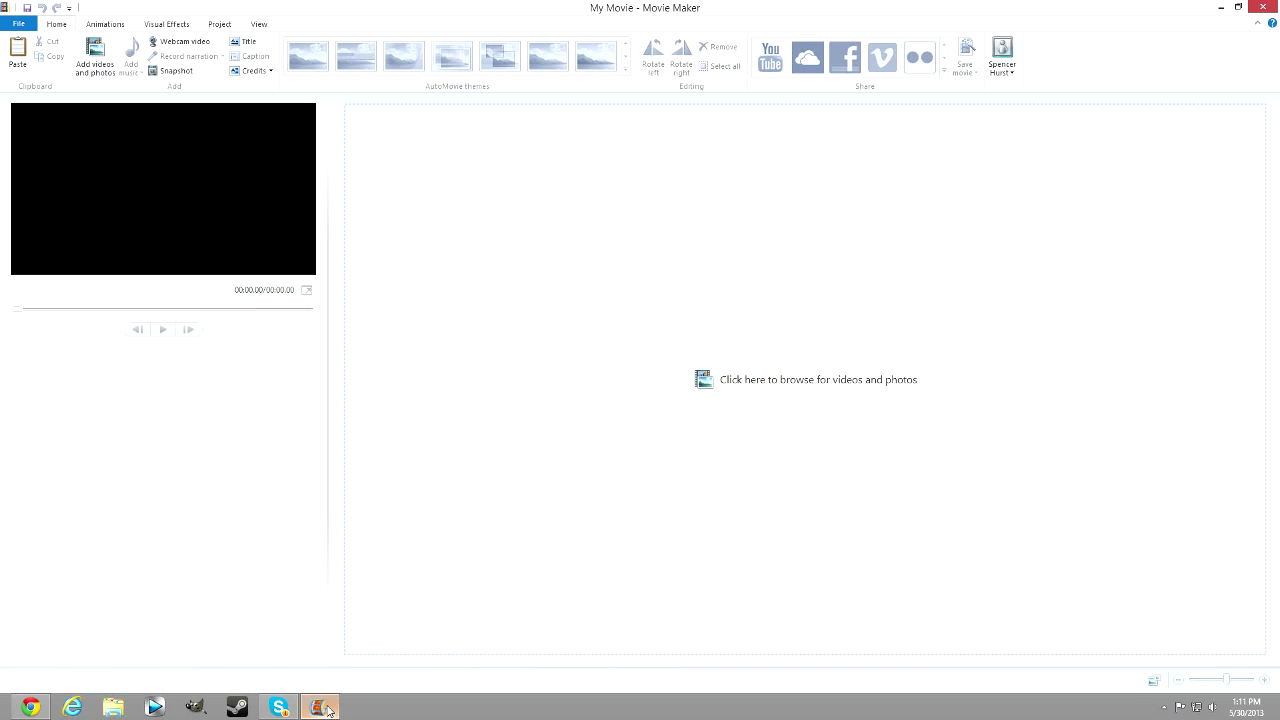
pyautogui.doubleClick(645, 10)
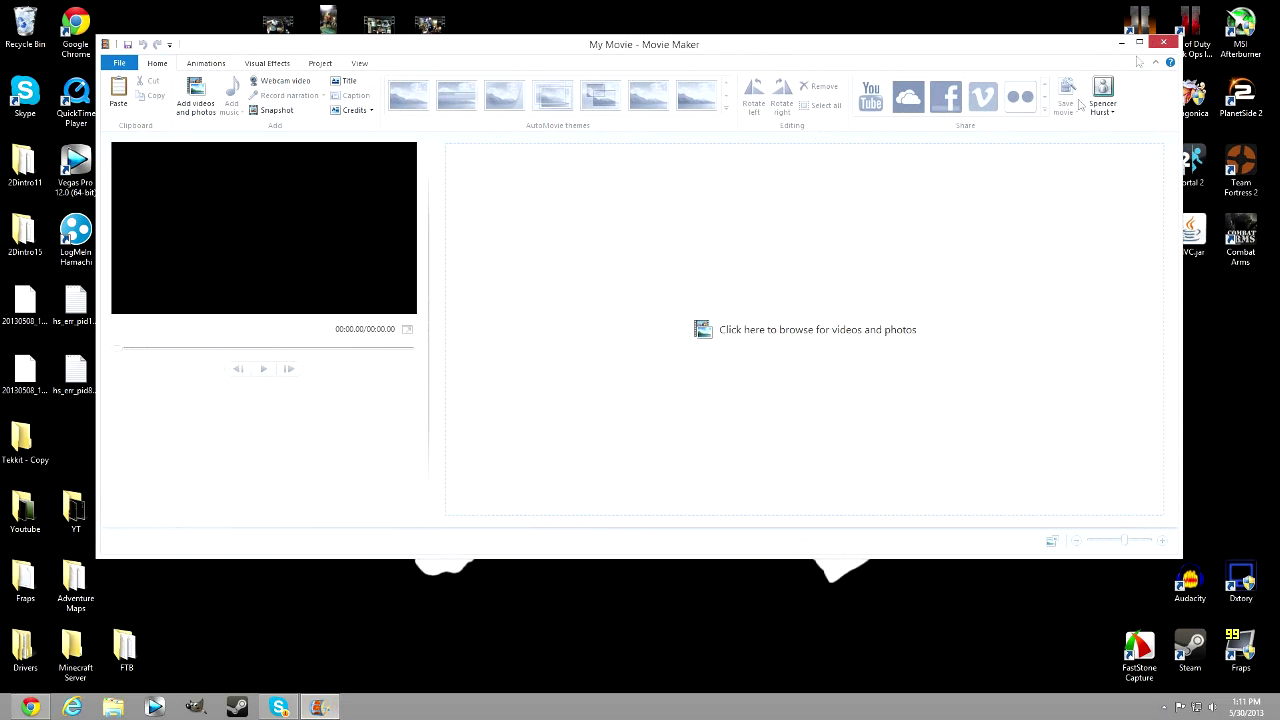
pyautogui.click(1121, 44)
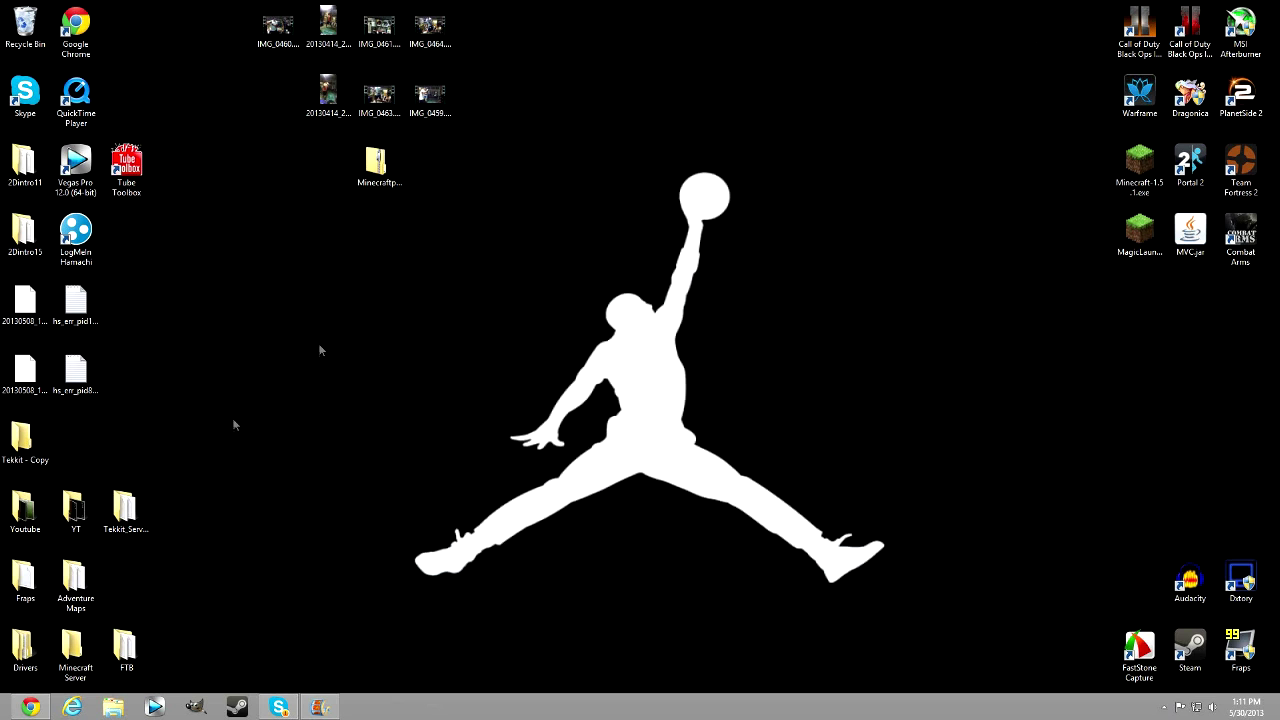
pyautogui.doubleClick(72, 512)
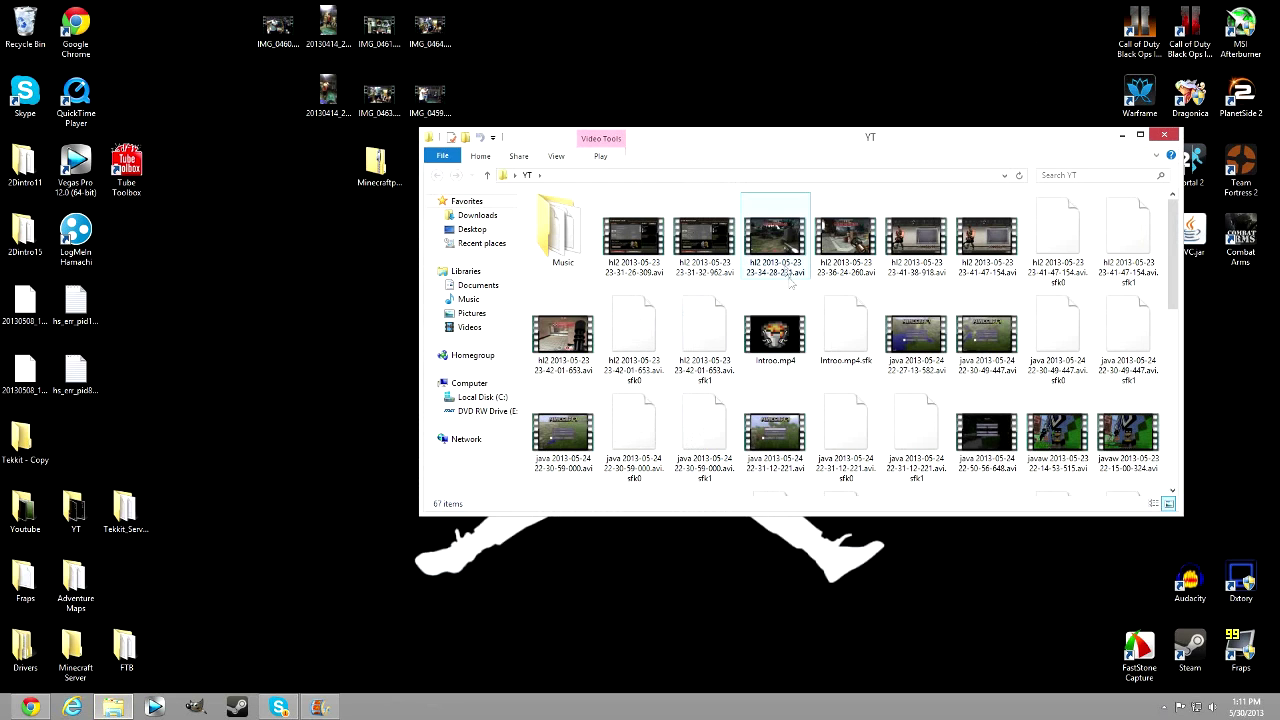
pyautogui.scroll(-5, 845, 340)
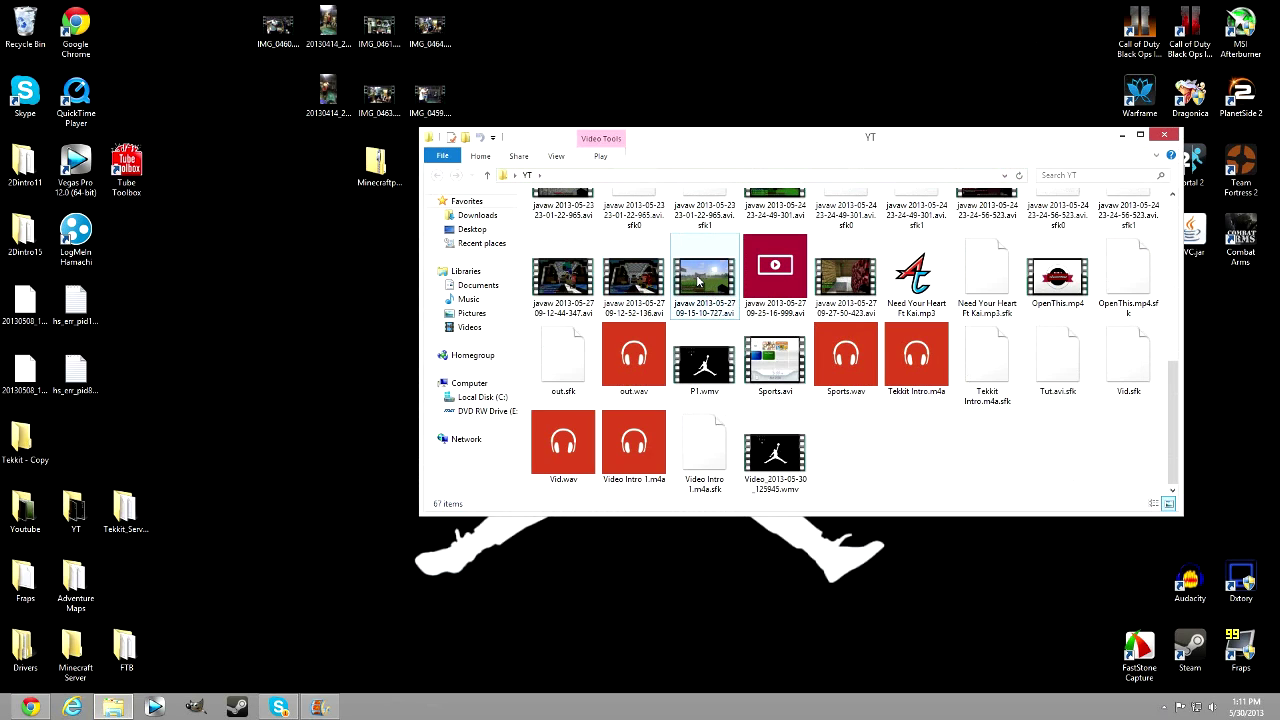
pyautogui.click(863, 279)
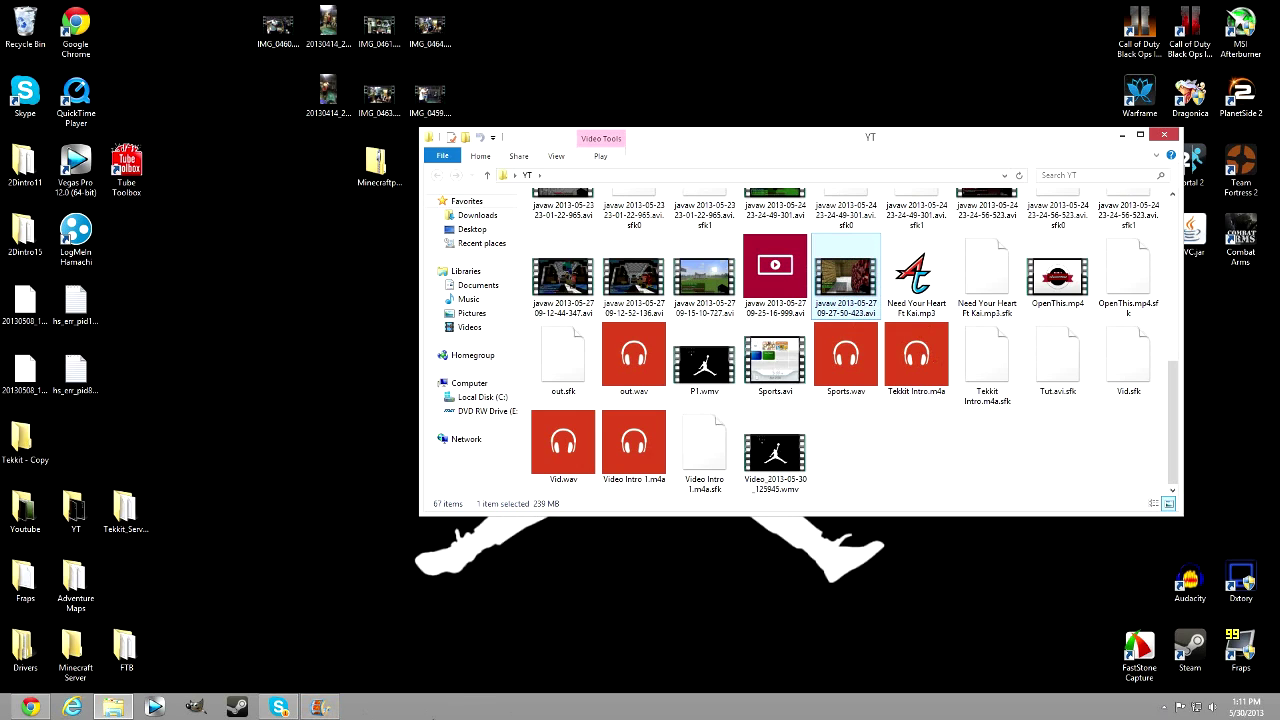
pyautogui.moveTo(846, 276); pyautogui.dragTo(669, 222)
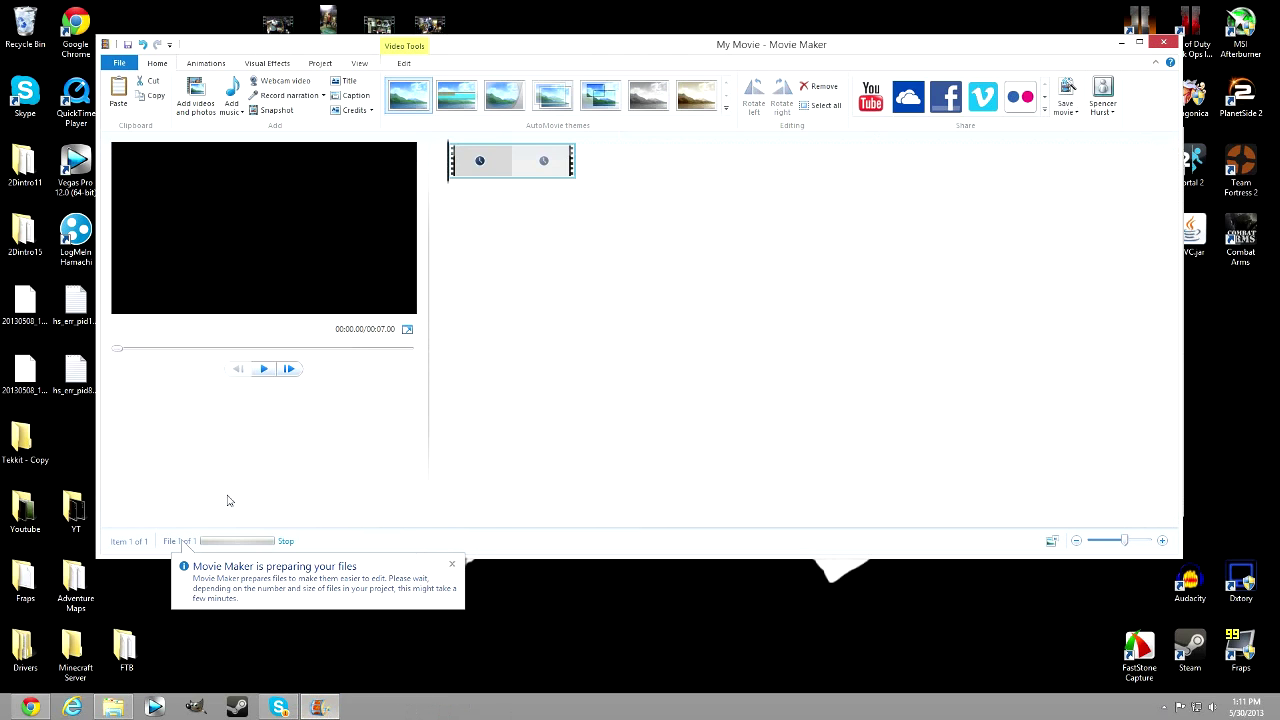
# Maximize Movie Maker and browse the Edit, View, Visual Effects, Animations and Project tabs.
pyautogui.click(1139, 43)
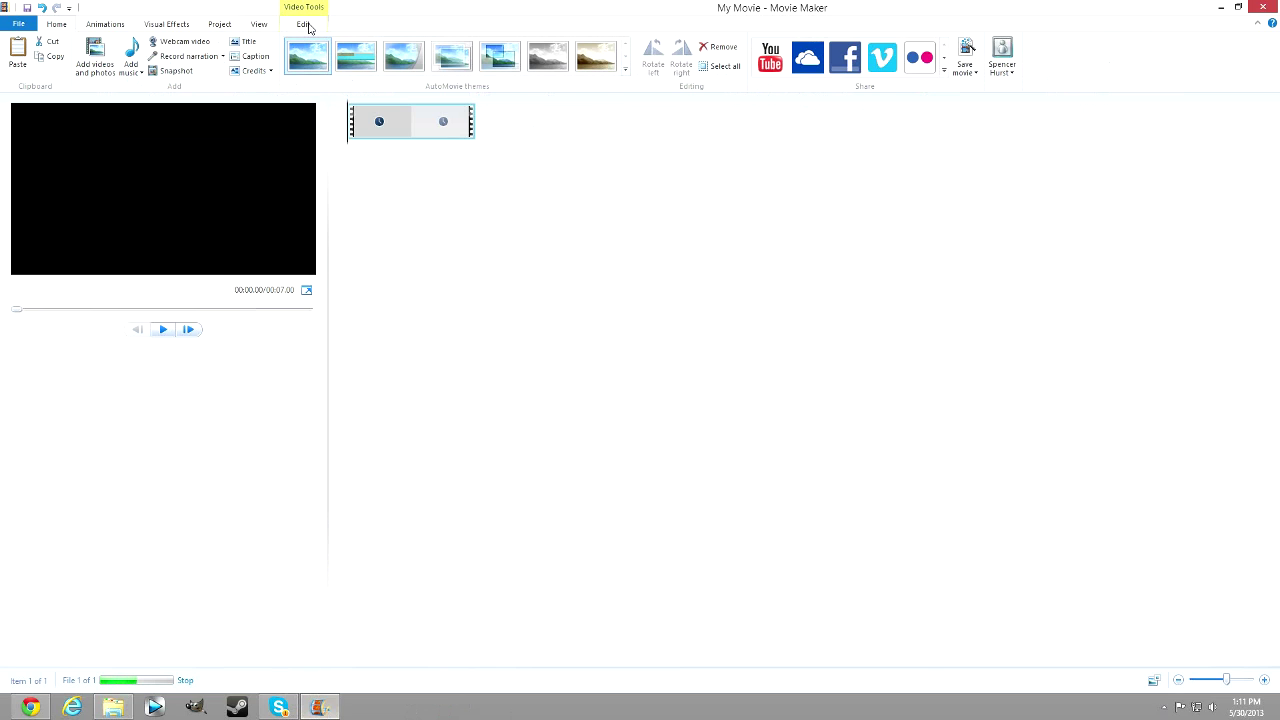
pyautogui.click(304, 24)
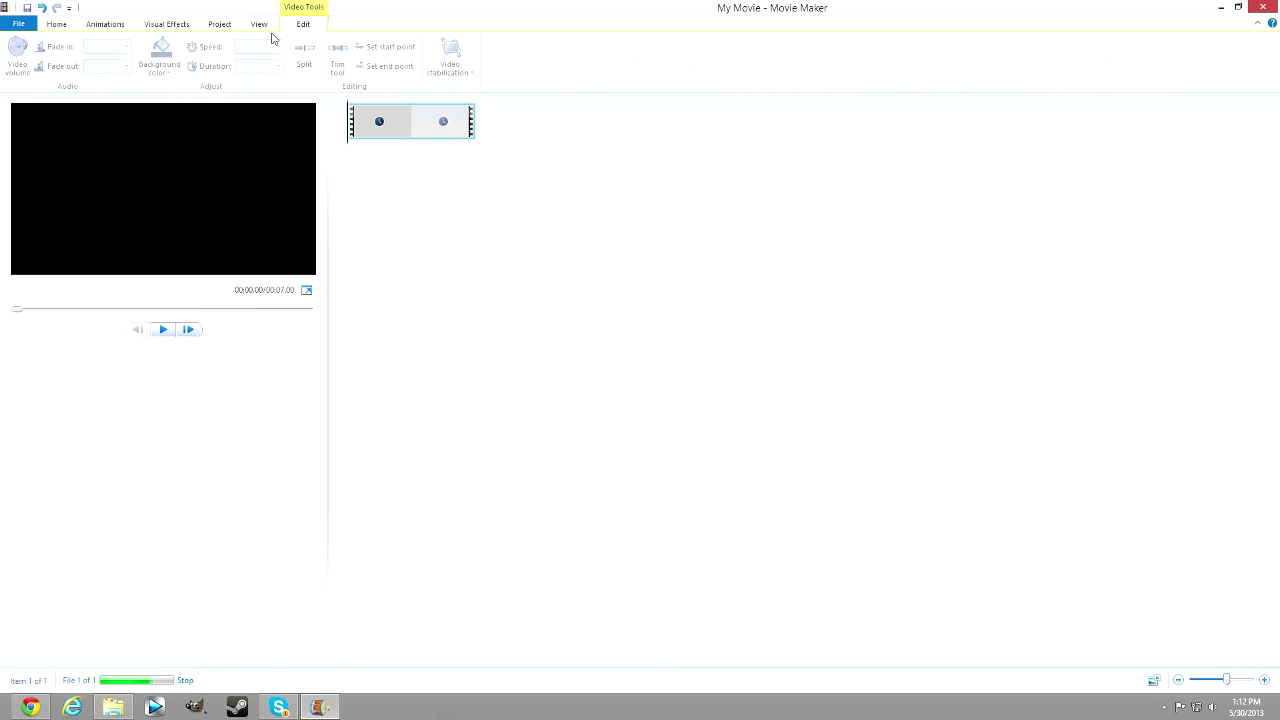
pyautogui.click(263, 27)
pyautogui.click(225, 27)
pyautogui.click(174, 26)
pyautogui.click(129, 30)
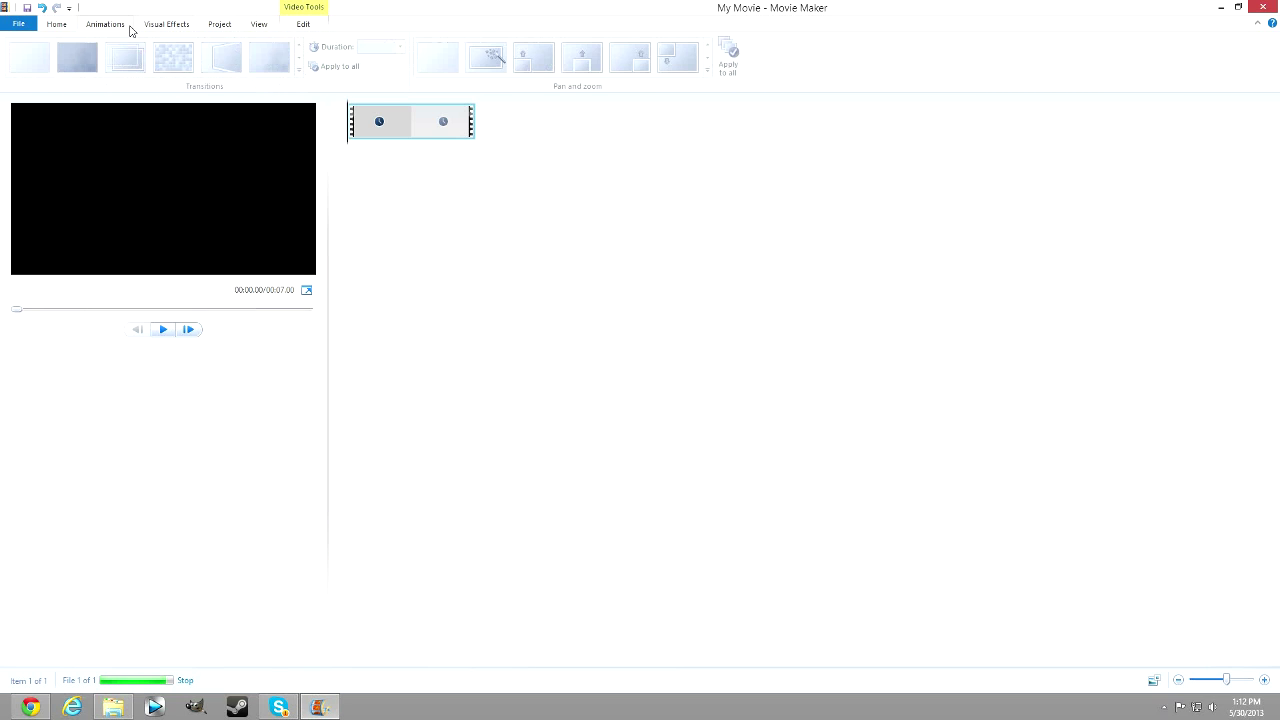
pyautogui.click(210, 25)
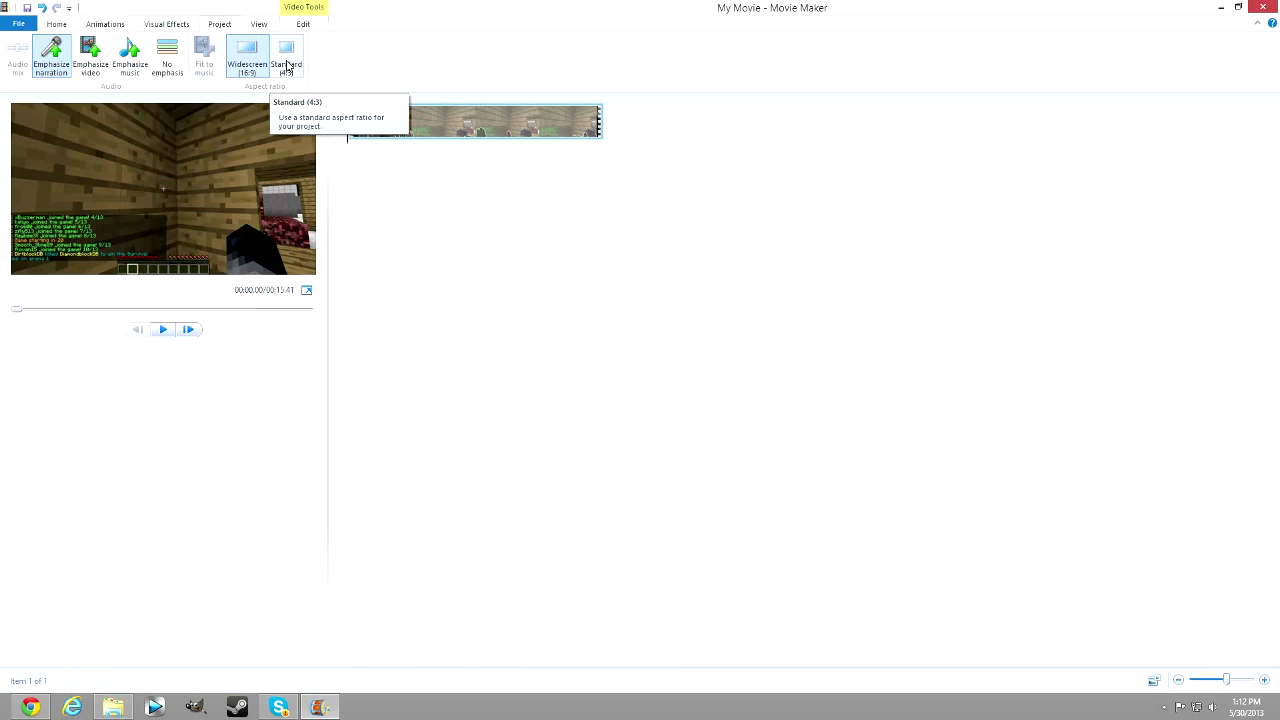
pyautogui.click(287, 65)
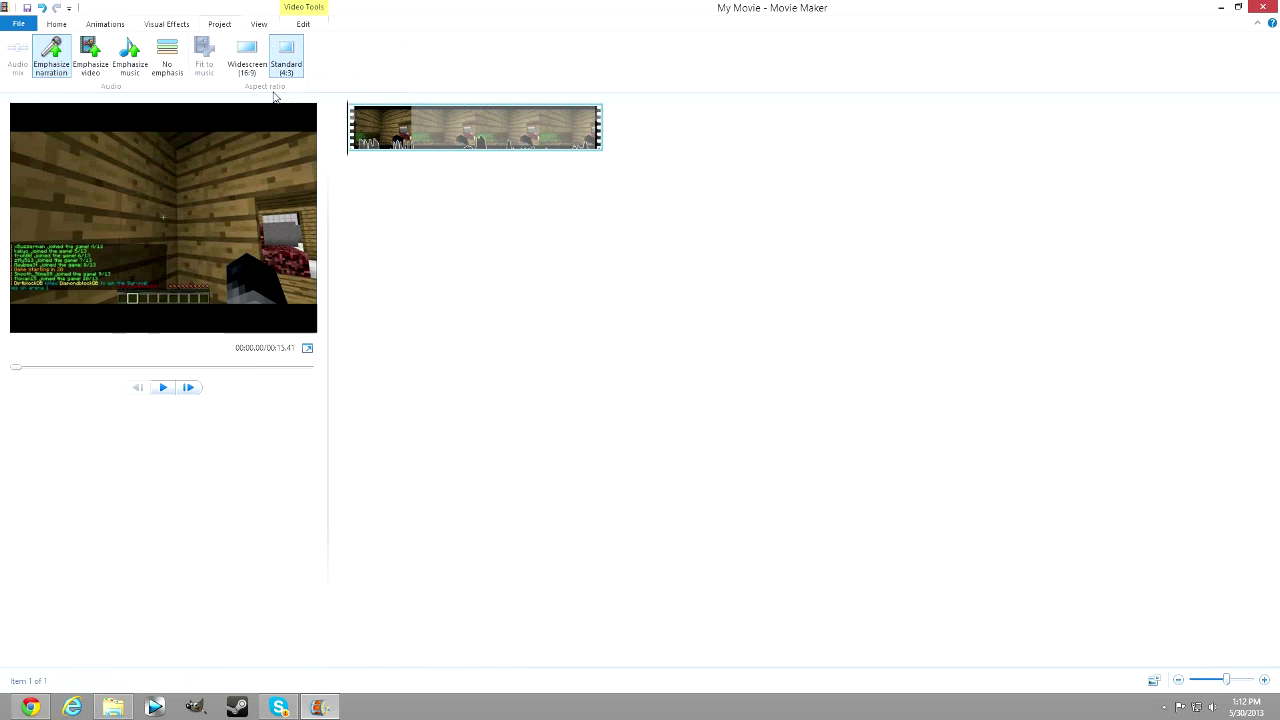
pyautogui.click(246, 58)
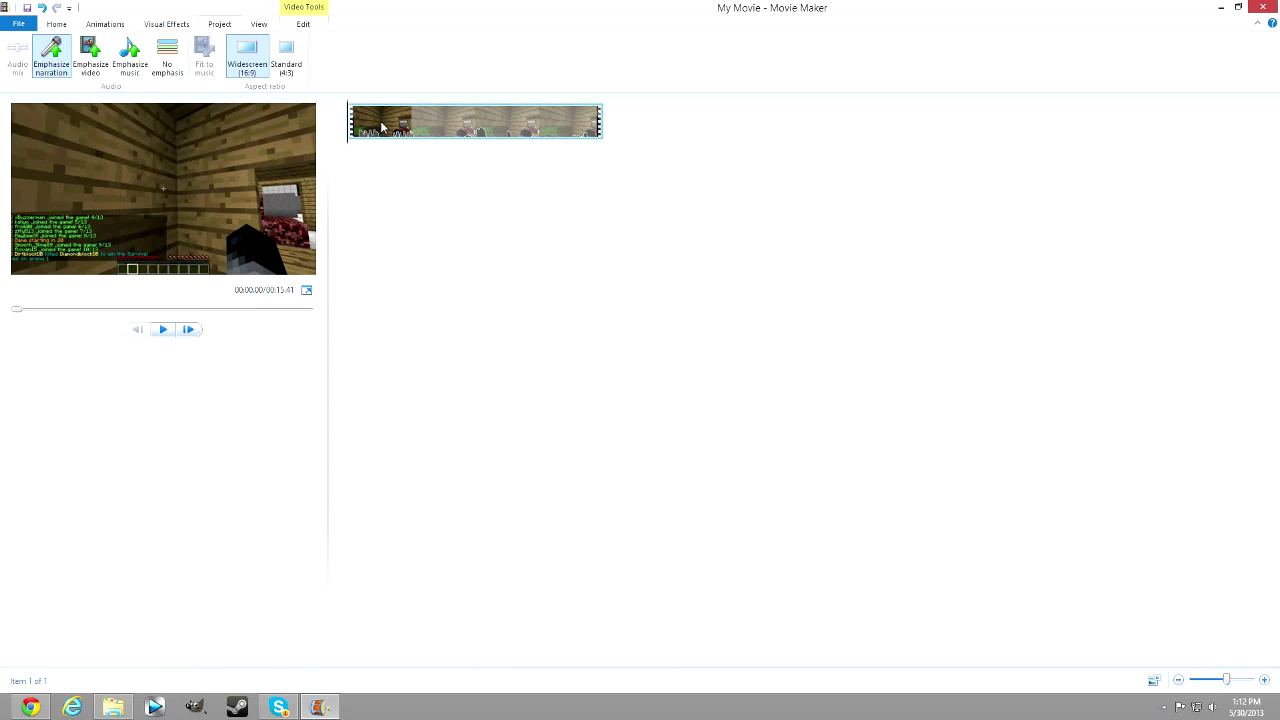
pyautogui.click(412, 127)
pyautogui.click(476, 127)
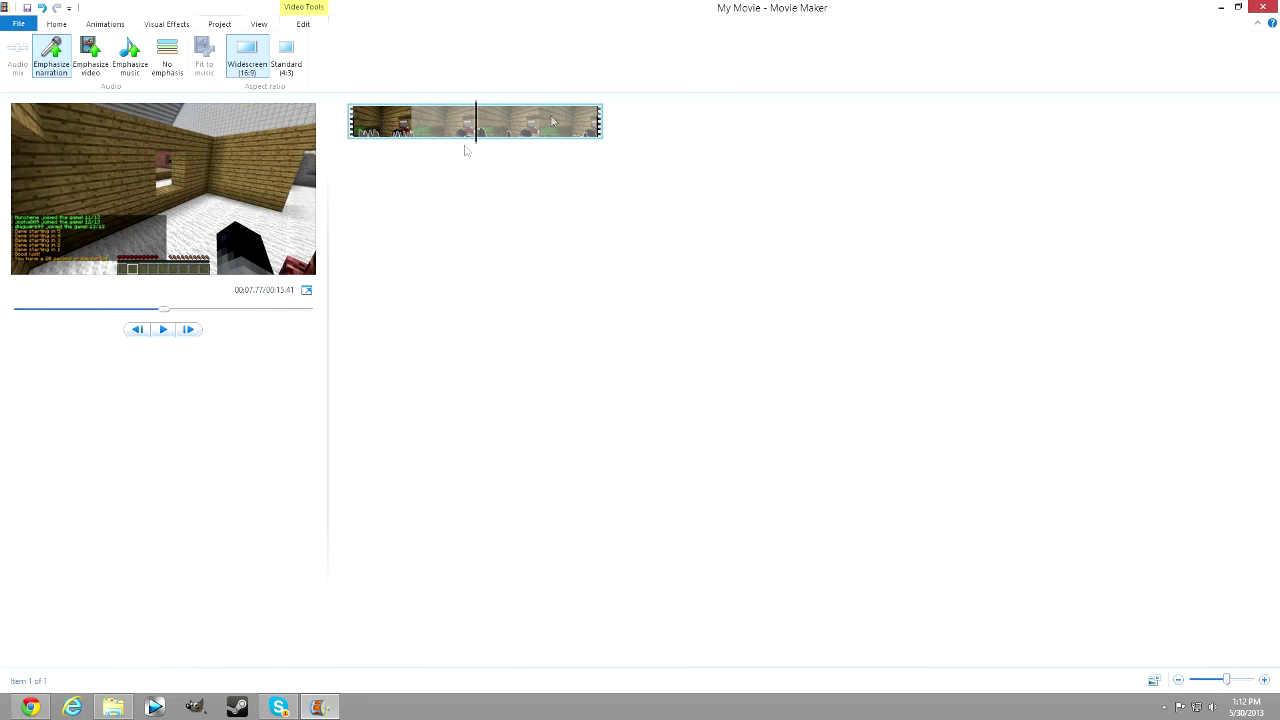
pyautogui.click(352, 125)
pyautogui.click(165, 329)
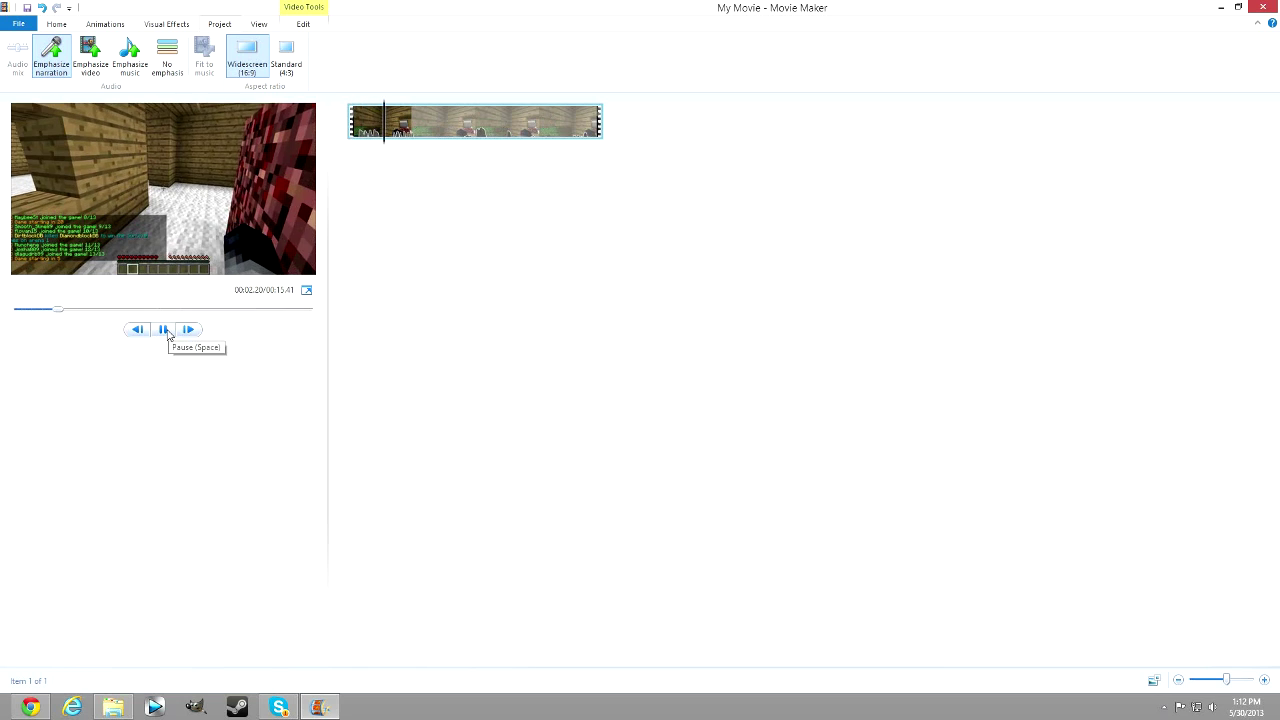
pyautogui.click(165, 330)
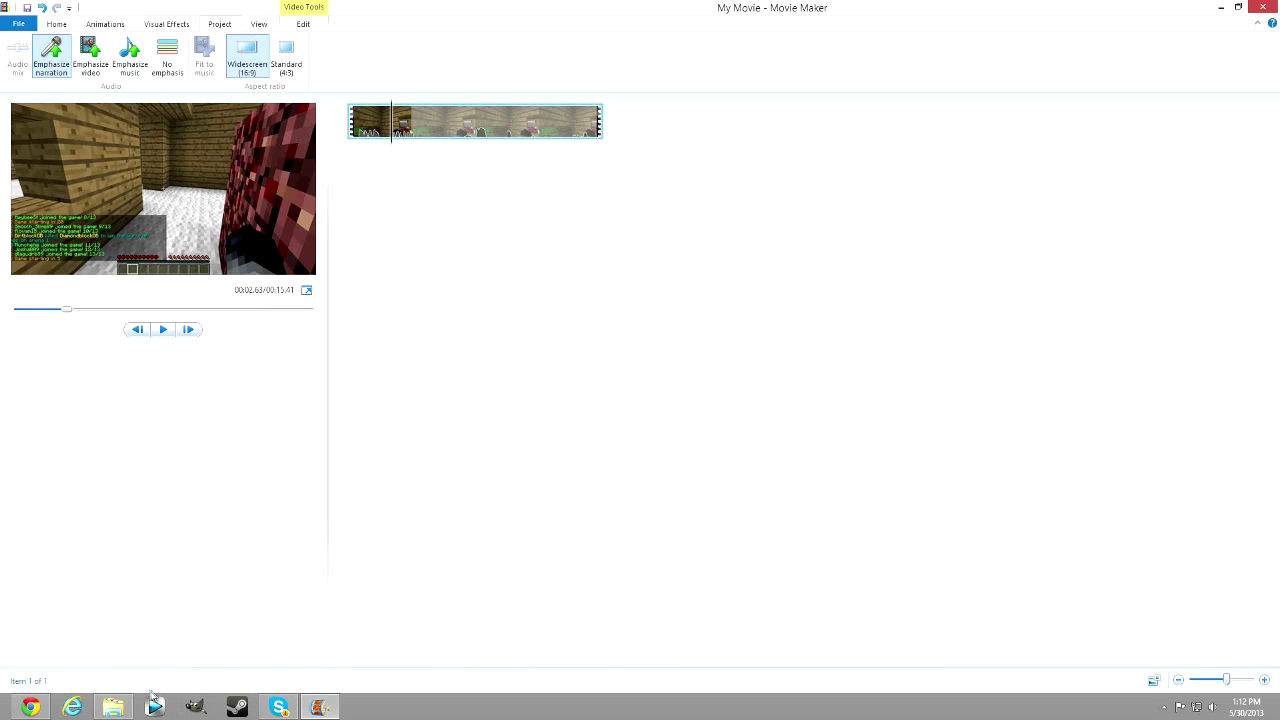
# Switch to File Explorer and open the Music folder inside YT.
pyautogui.click(113, 707)
pyautogui.hotkey('alt', 'Up')
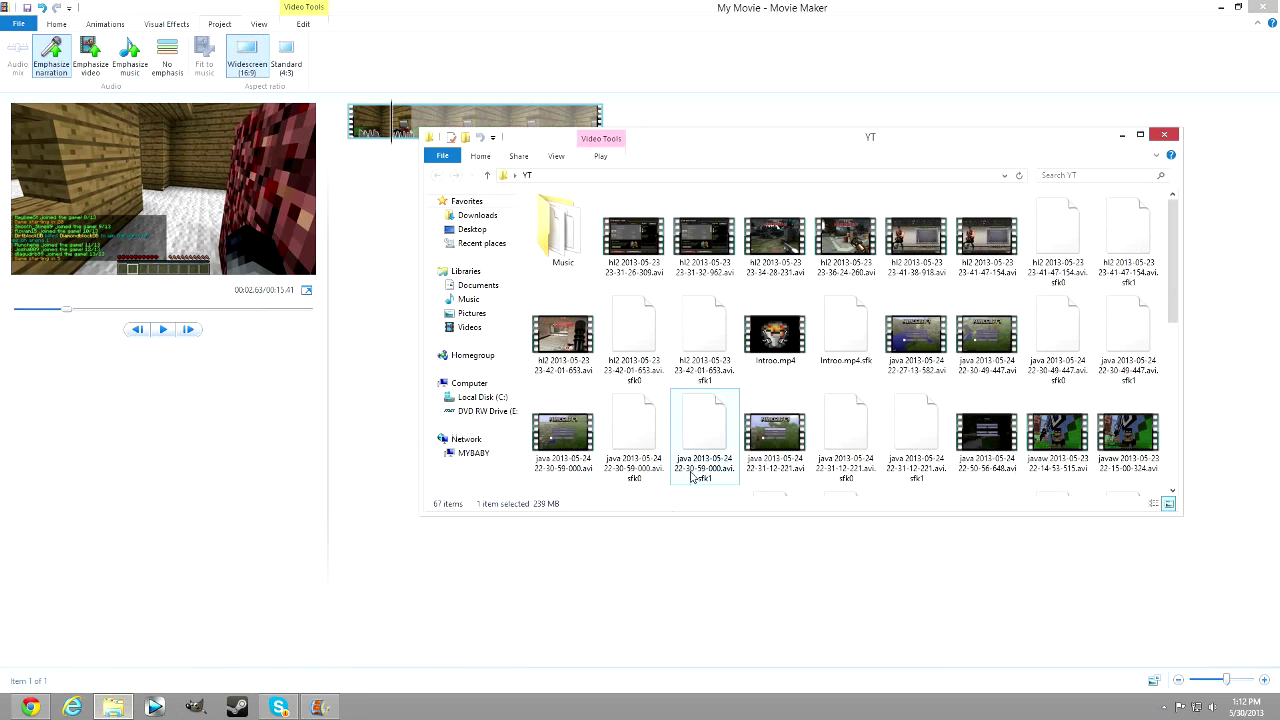
pyautogui.doubleClick(576, 264)
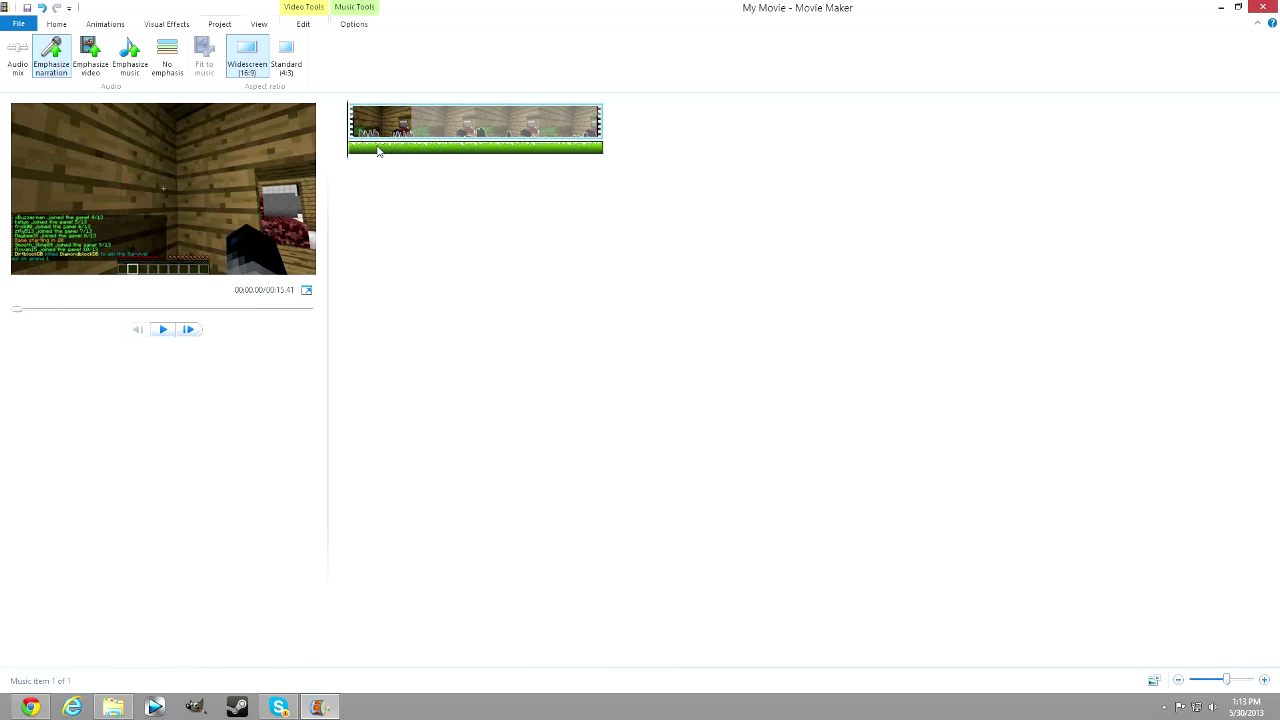
pyautogui.click(165, 330)
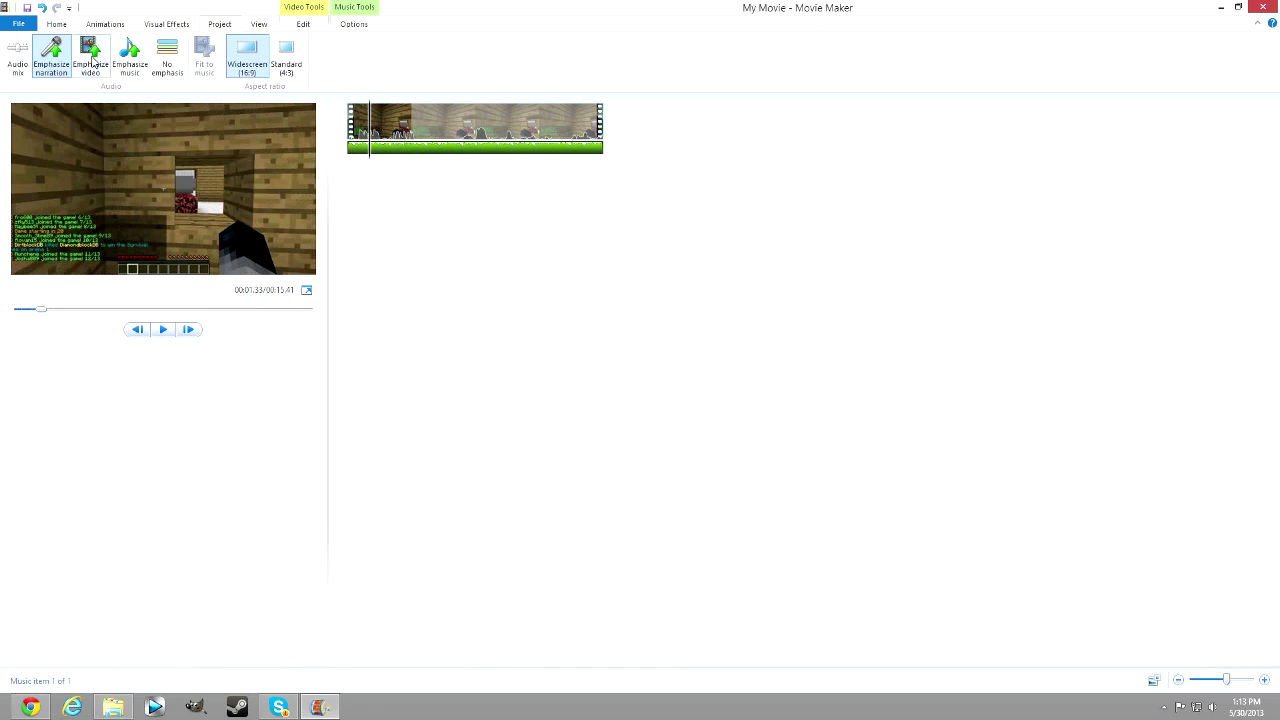
pyautogui.click(18, 70)
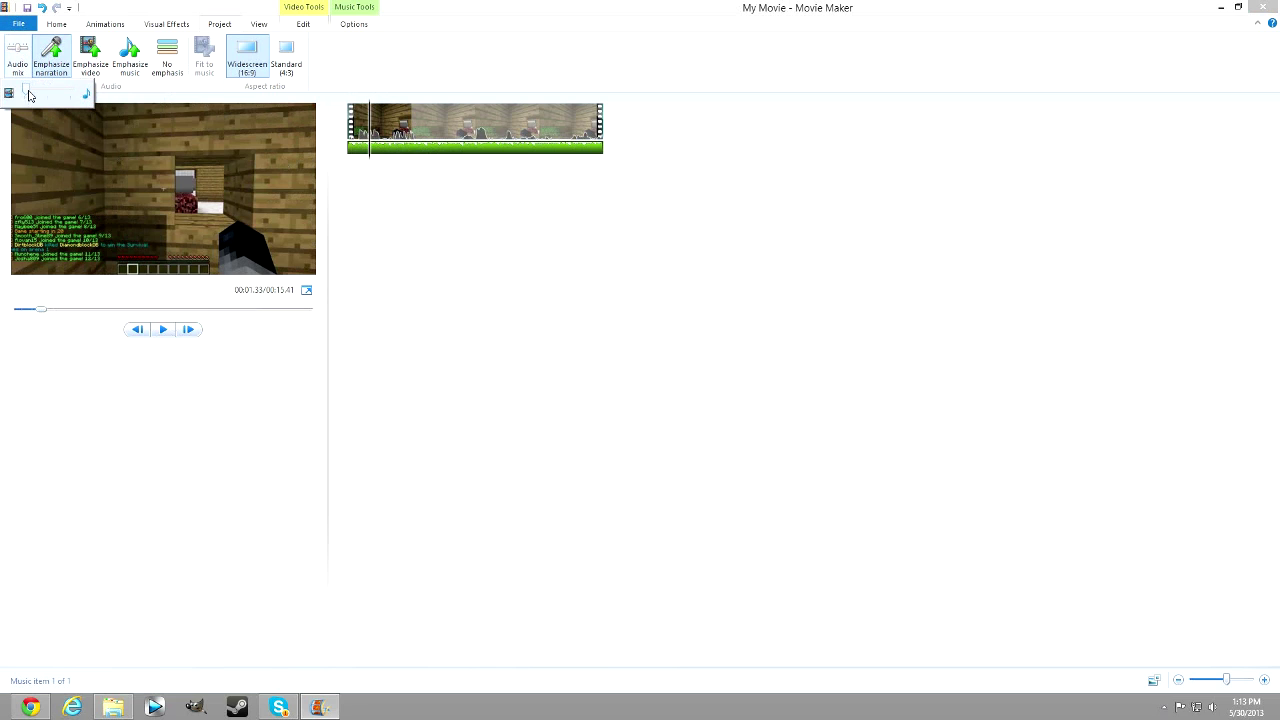
pyautogui.click(166, 330)
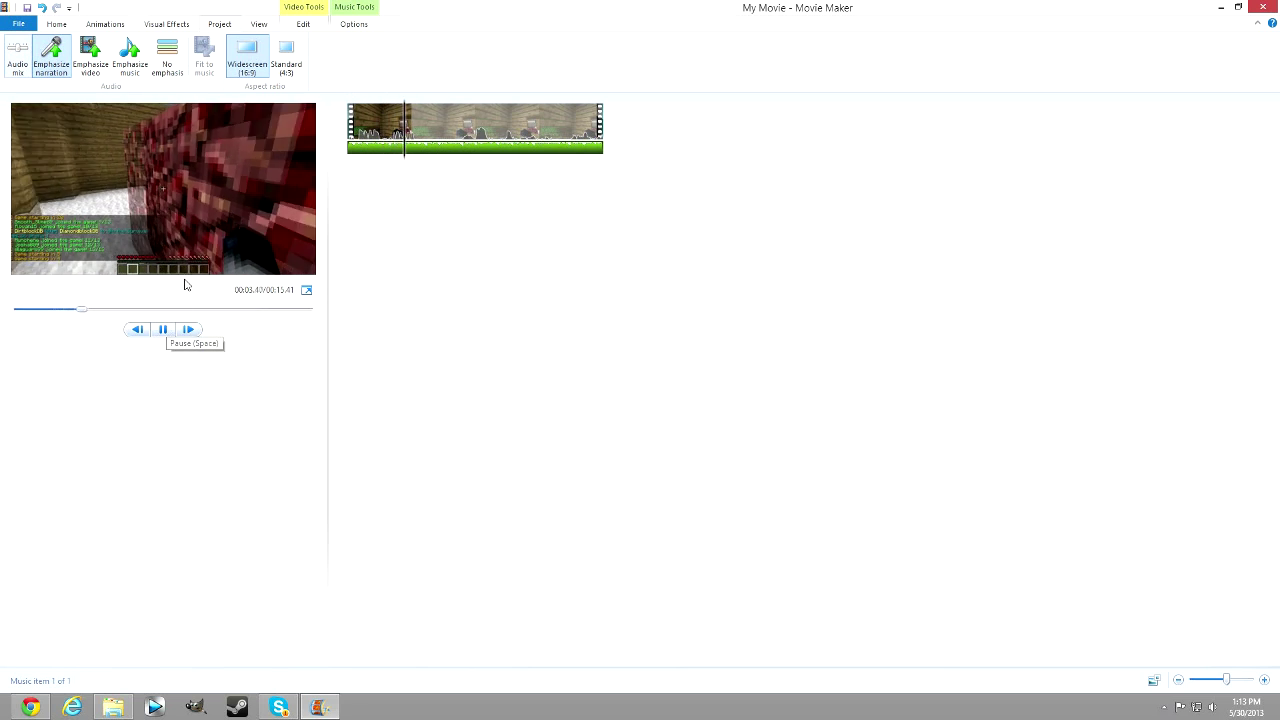
pyautogui.click(163, 330)
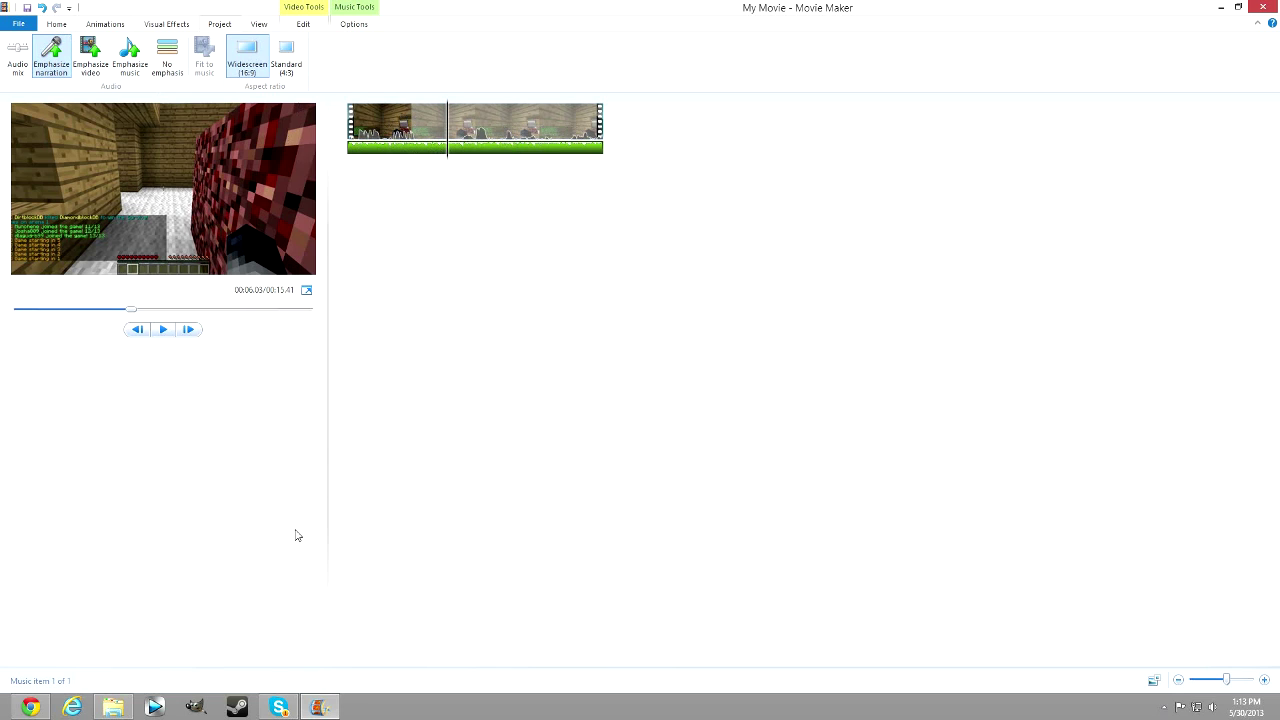
# Drag Introo.mp4 from the YT folder to the start of the storyboard and preview it.
pyautogui.click(113, 707)
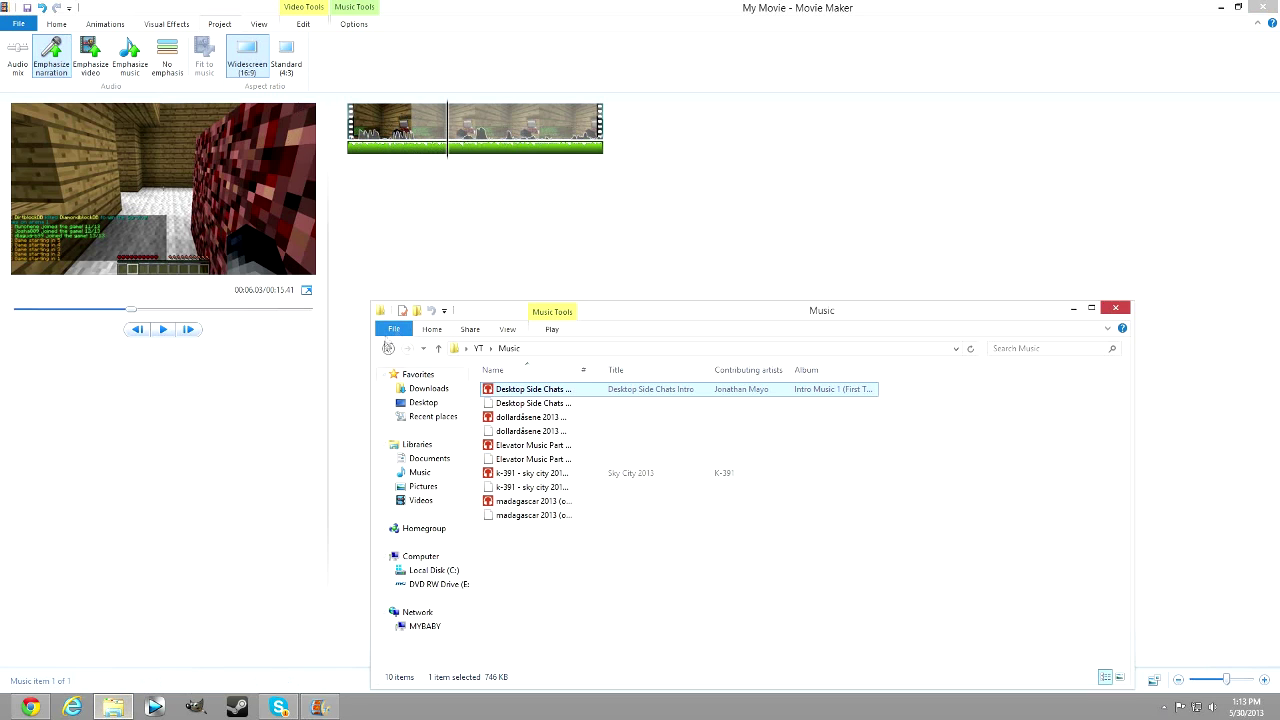
pyautogui.click(388, 348)
pyautogui.scroll(-2, 677, 489)
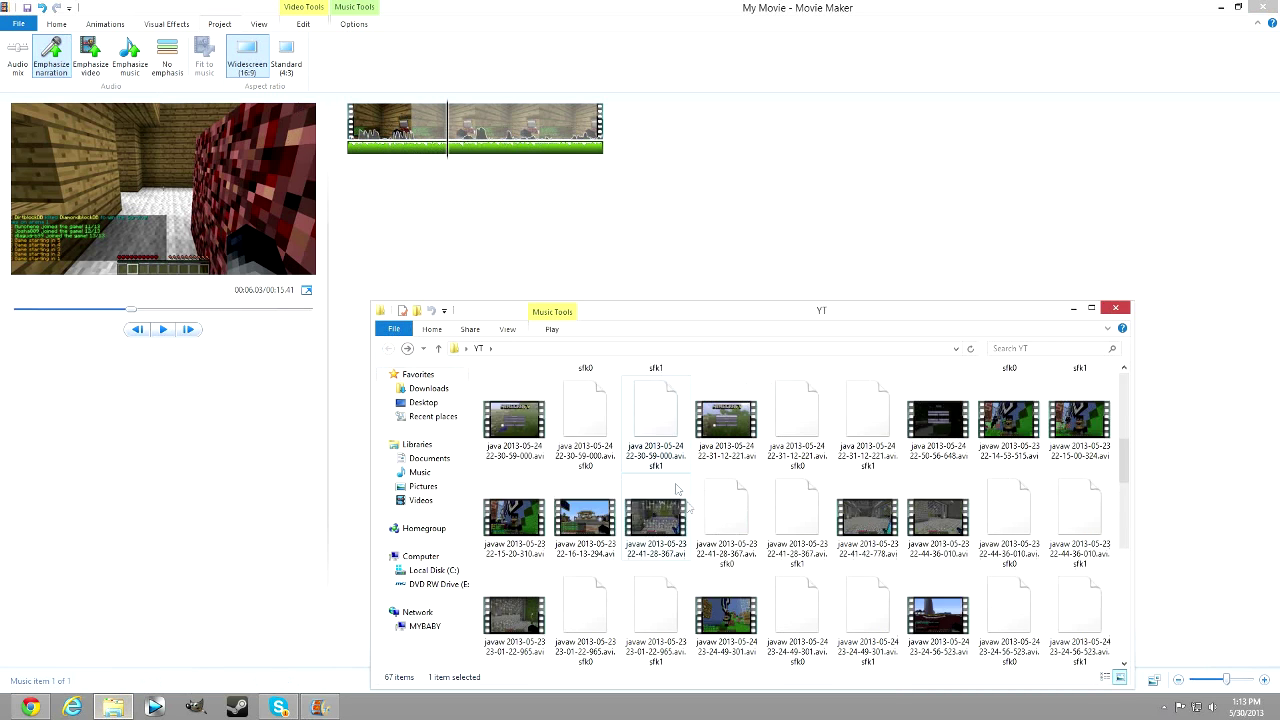
pyautogui.scroll(3, 677, 489)
pyautogui.moveTo(727, 505); pyautogui.dragTo(378, 150)
pyautogui.click(164, 330)
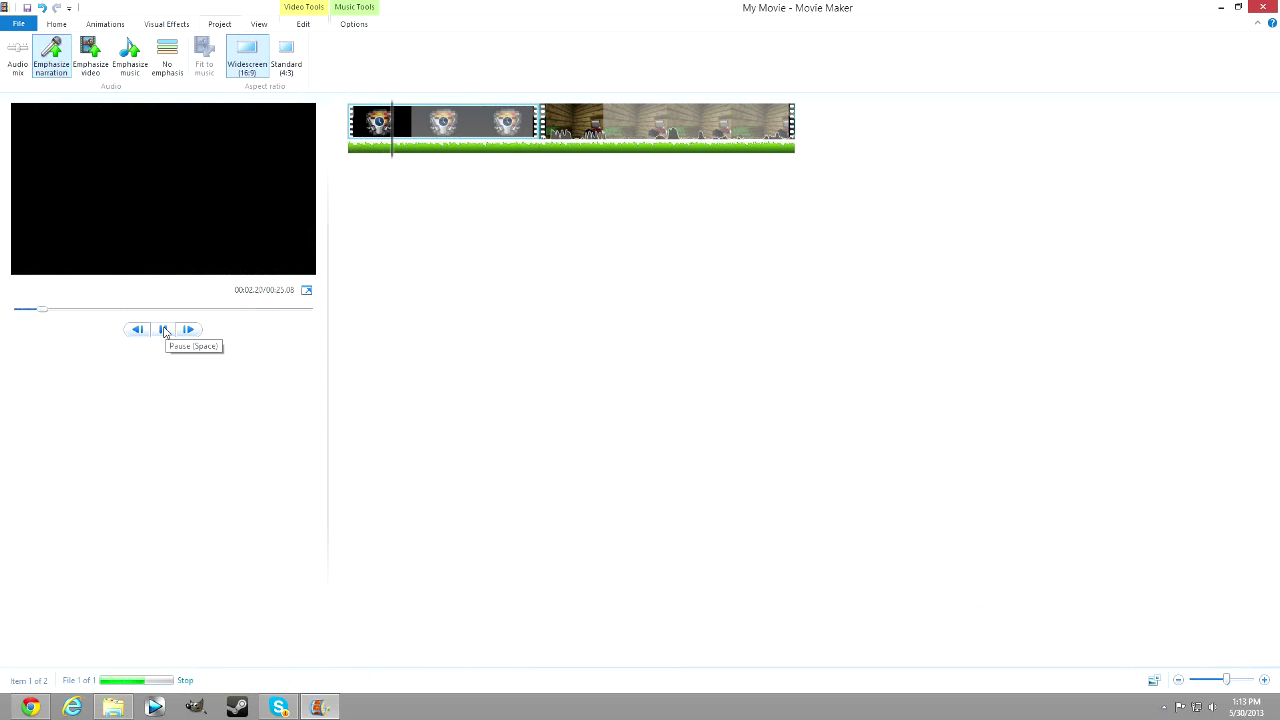
pyautogui.click(381, 150)
# Shift the music track to start after the intro and preview the result.
pyautogui.moveTo(381, 150); pyautogui.dragTo(594, 149)
pyautogui.click(476, 126)
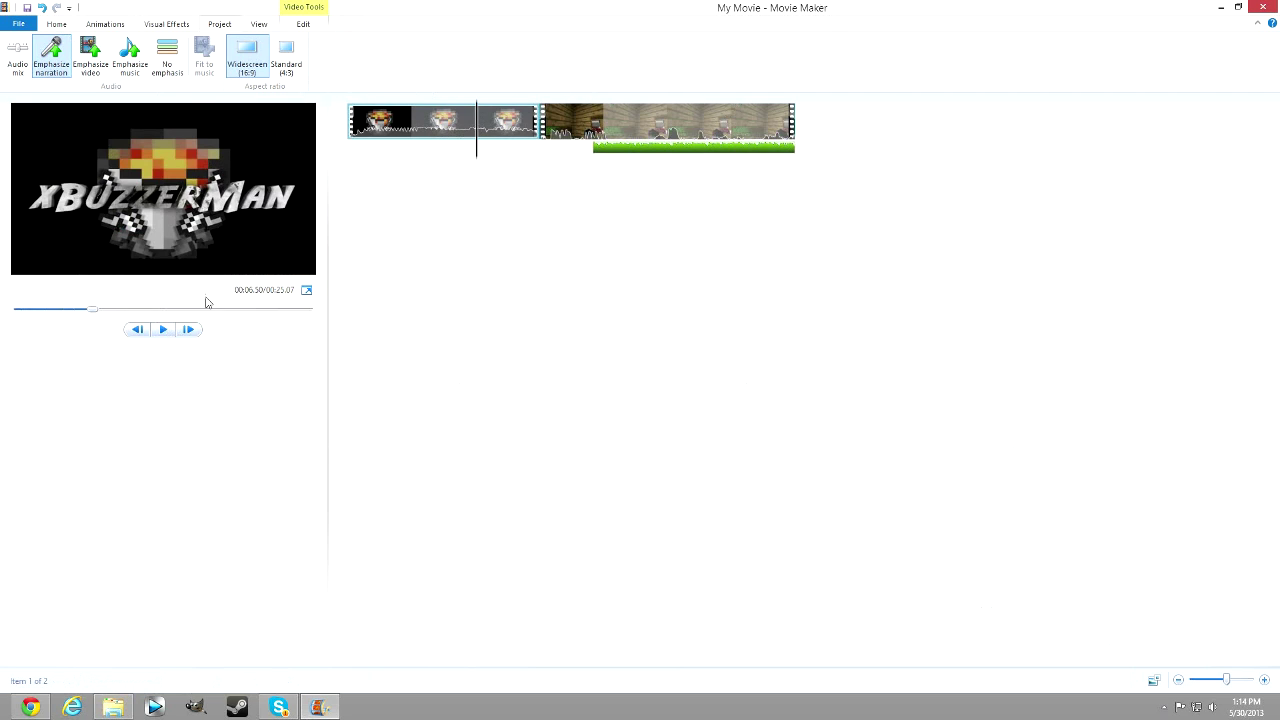
pyautogui.click(163, 329)
pyautogui.click(781, 130)
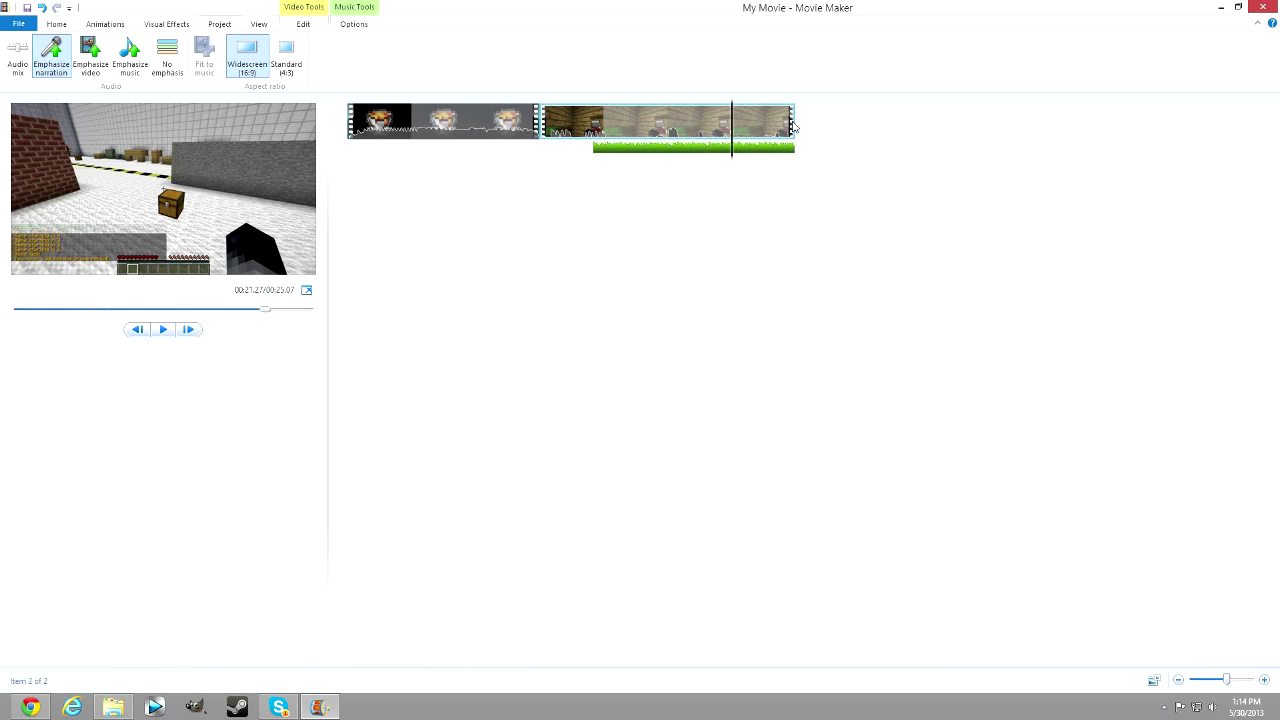
pyautogui.click(113, 707)
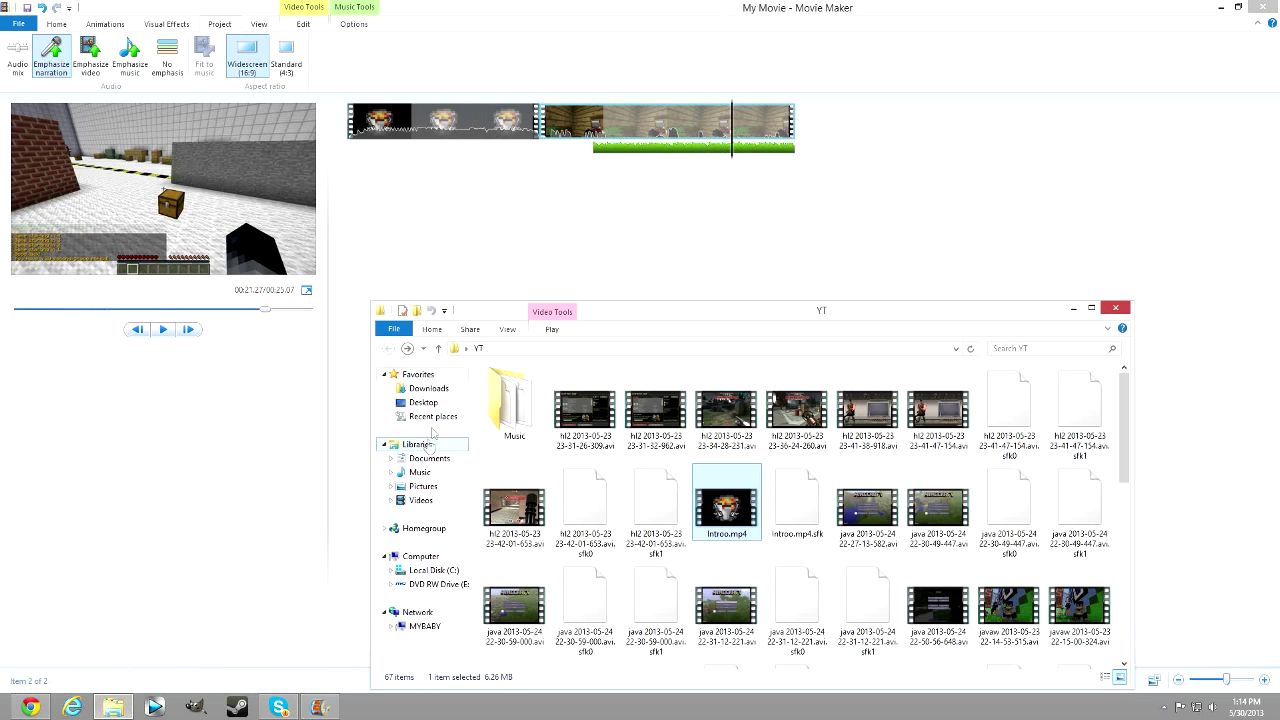
# Drag Outro.jpg from the Downloads folder onto the end of the storyboard.
pyautogui.click(420, 389)
pyautogui.click(772, 460)
pyautogui.scroll(-8, 772, 460)
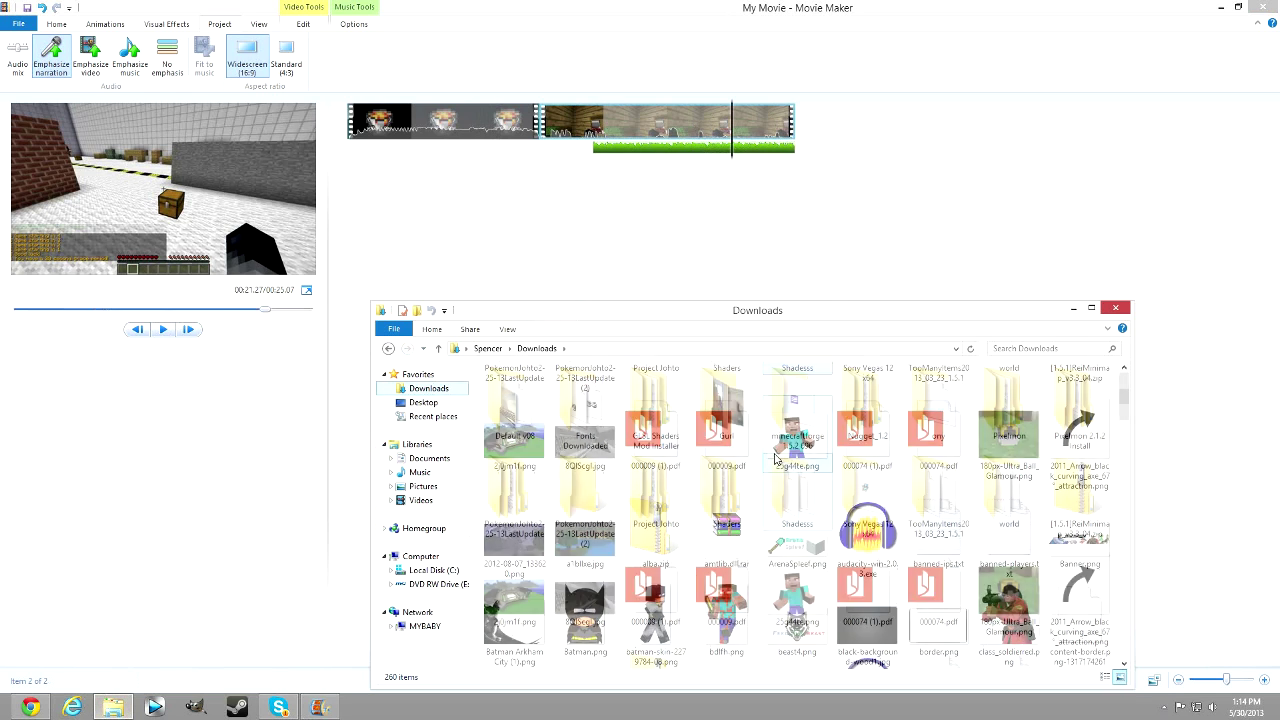
pyautogui.scroll(-6, 772, 460)
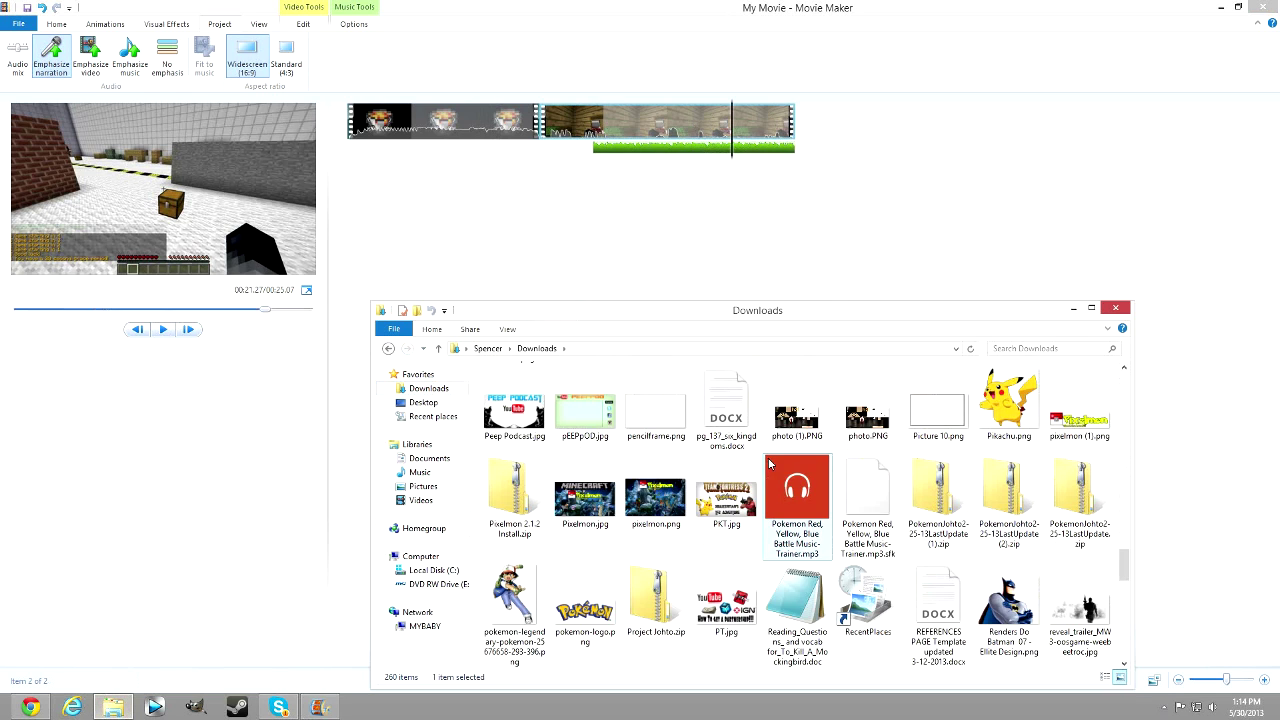
pyautogui.scroll(-5, 903, 568)
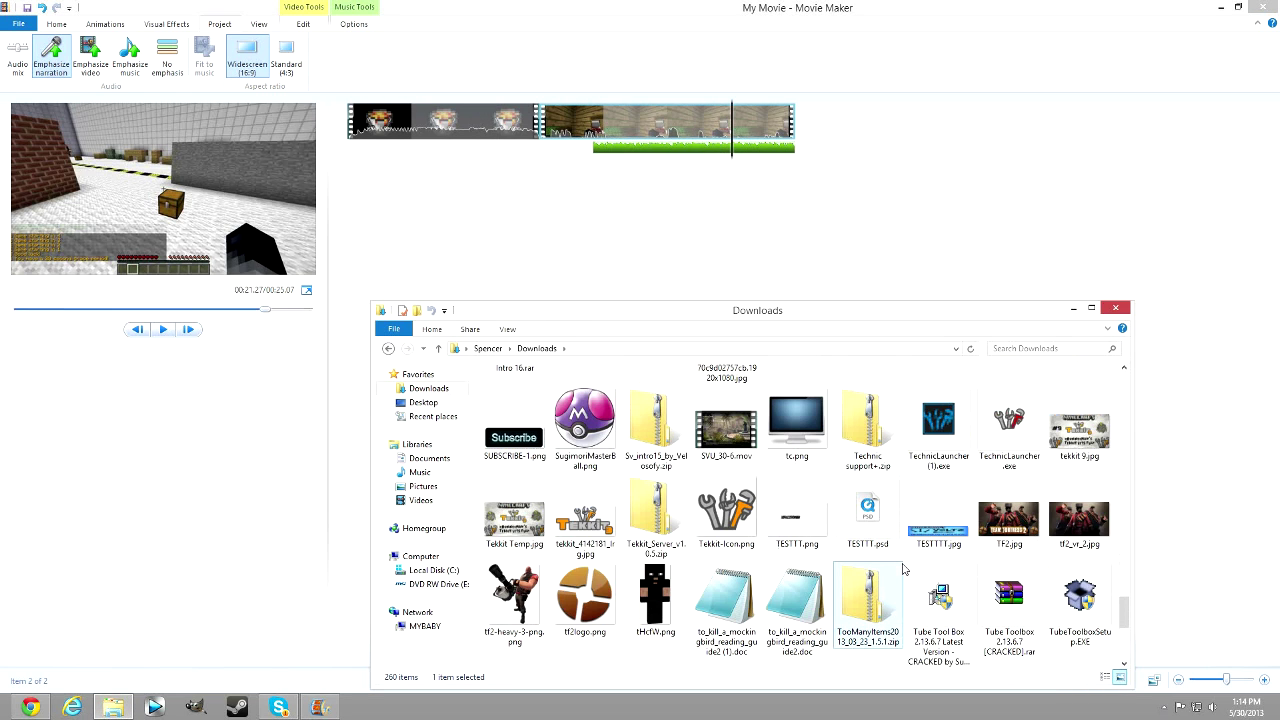
pyautogui.scroll(-3, 903, 568)
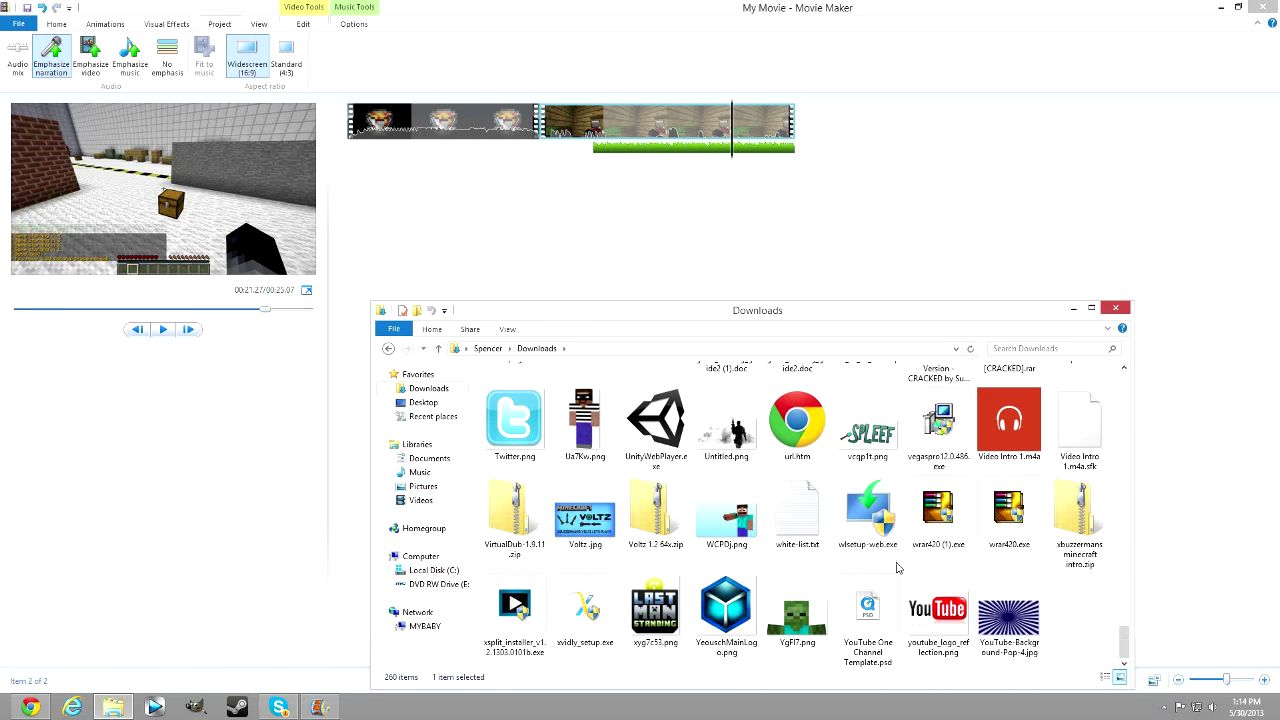
pyautogui.scroll(3, 895, 567)
pyautogui.scroll(6, 895, 567)
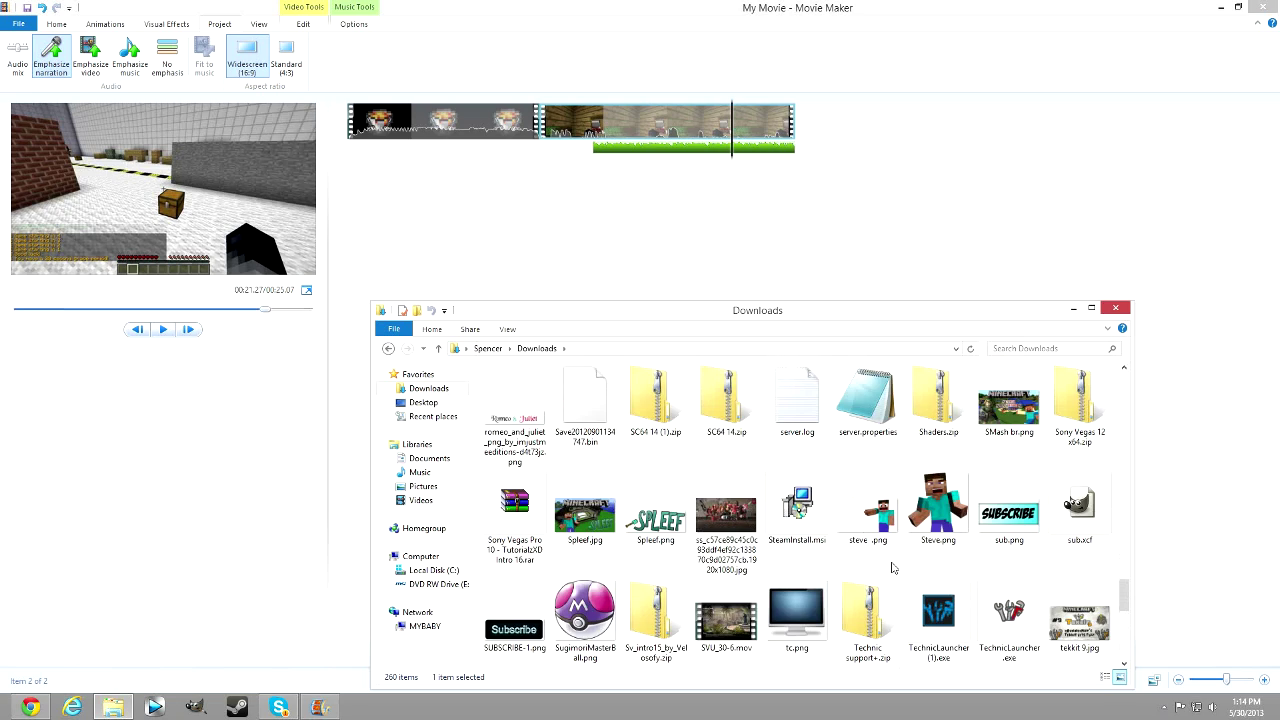
pyautogui.scroll(3, 778, 542)
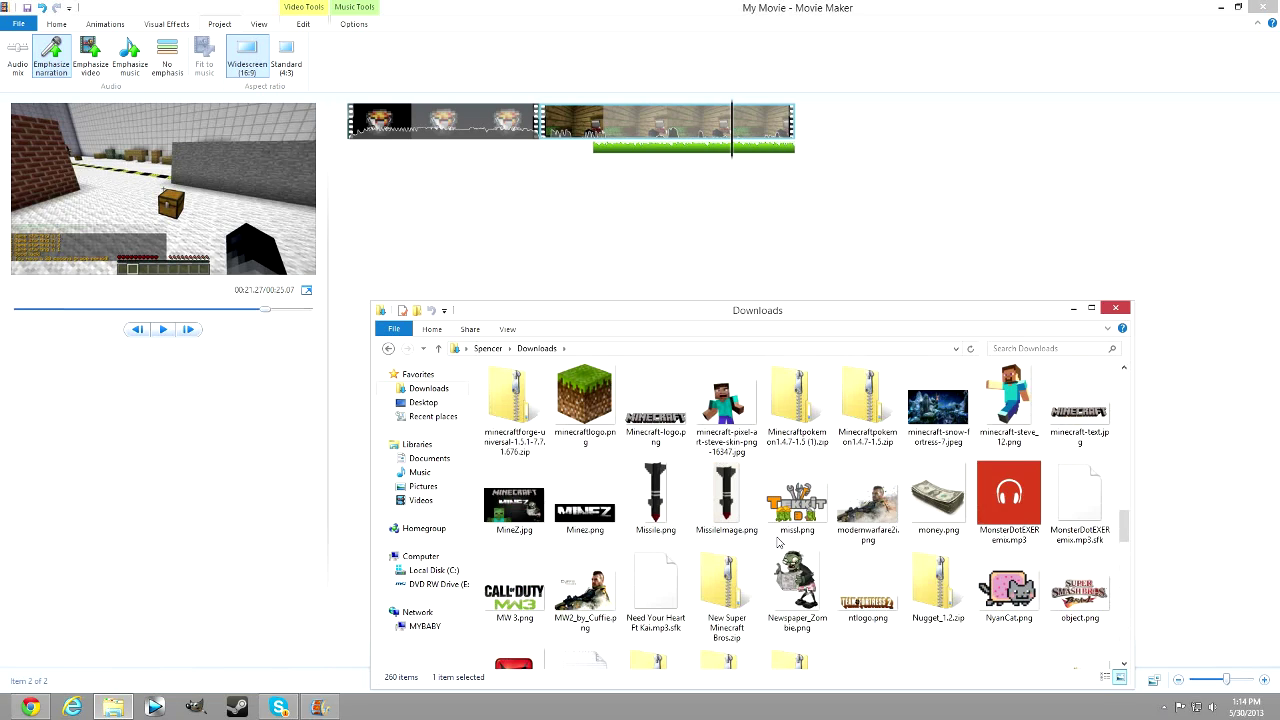
pyautogui.scroll(4, 778, 542)
pyautogui.scroll(5, 778, 542)
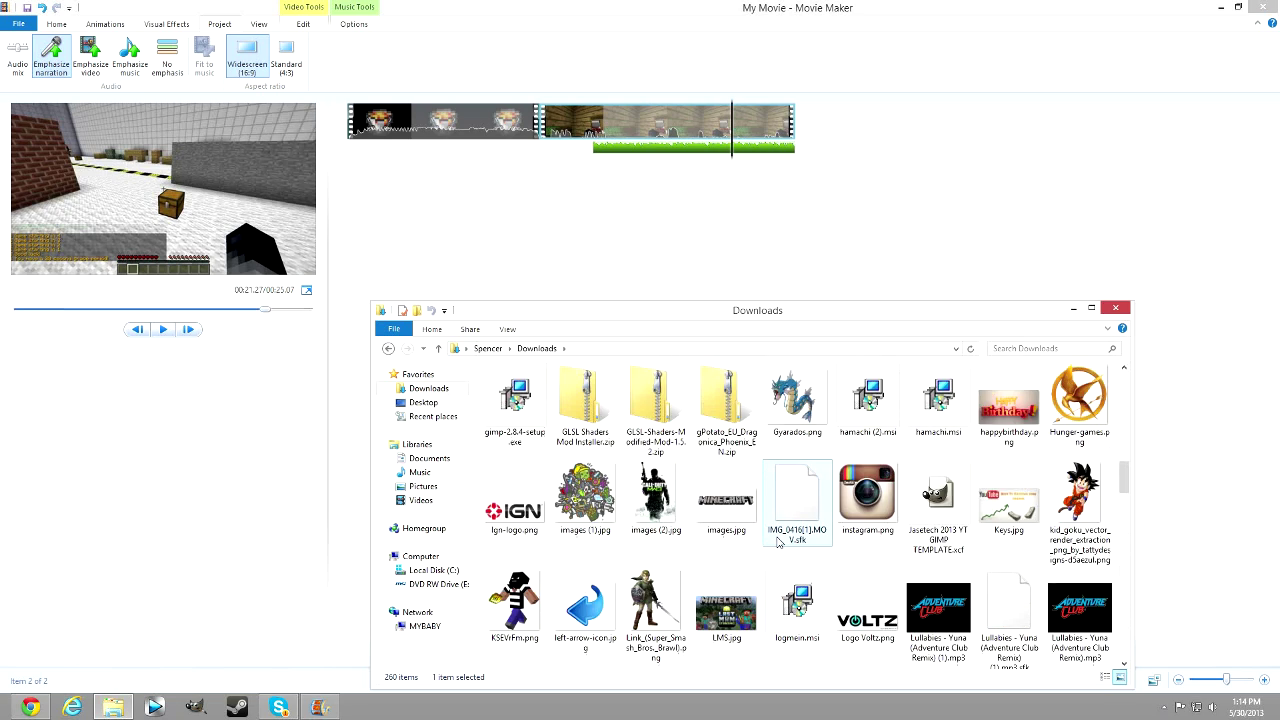
pyautogui.scroll(-12, 778, 542)
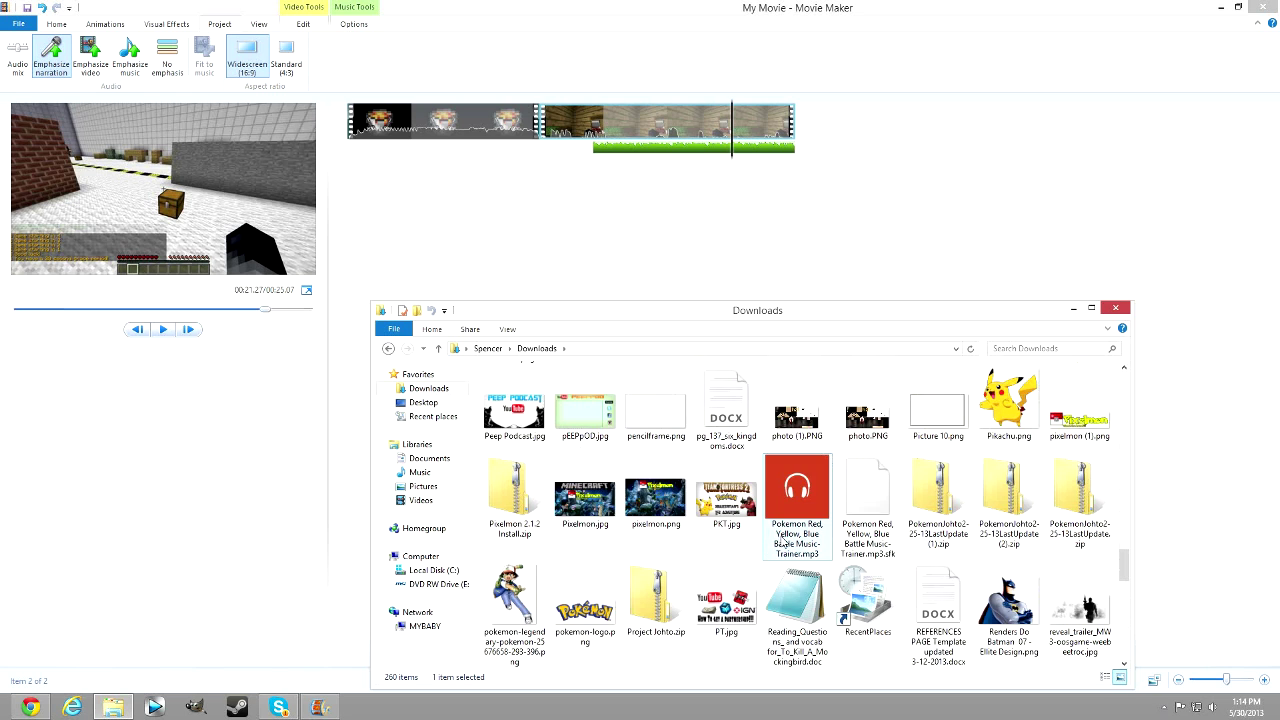
pyautogui.scroll(5, 783, 542)
pyautogui.scroll(-5, 850, 540)
pyautogui.scroll(3, 917, 540)
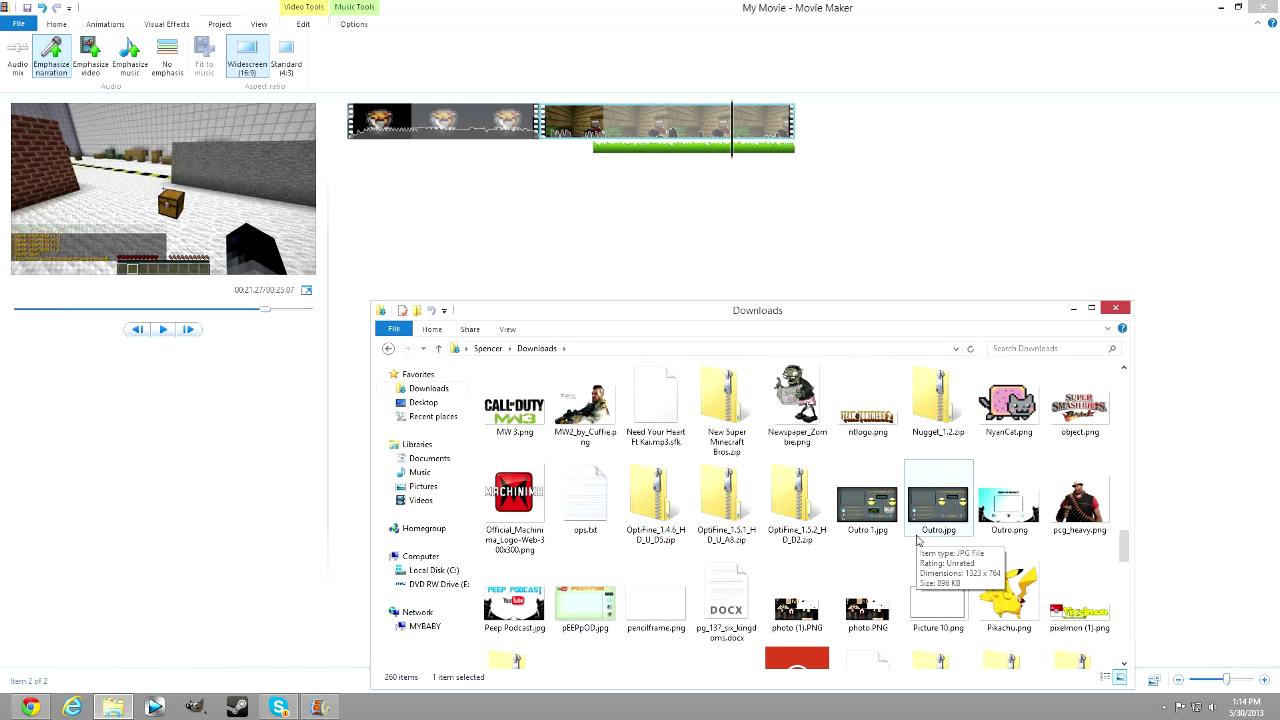
pyautogui.moveTo(917, 540); pyautogui.dragTo(820, 160)
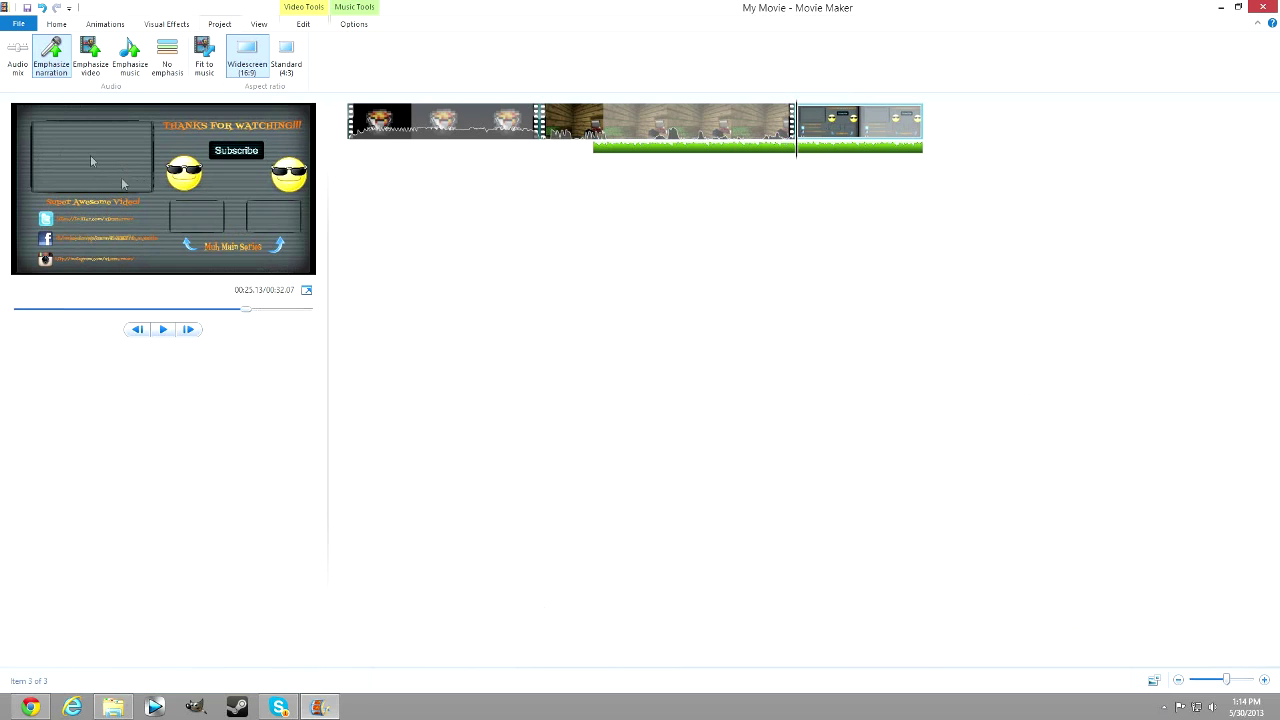
pyautogui.click(163, 330)
pyautogui.click(156, 334)
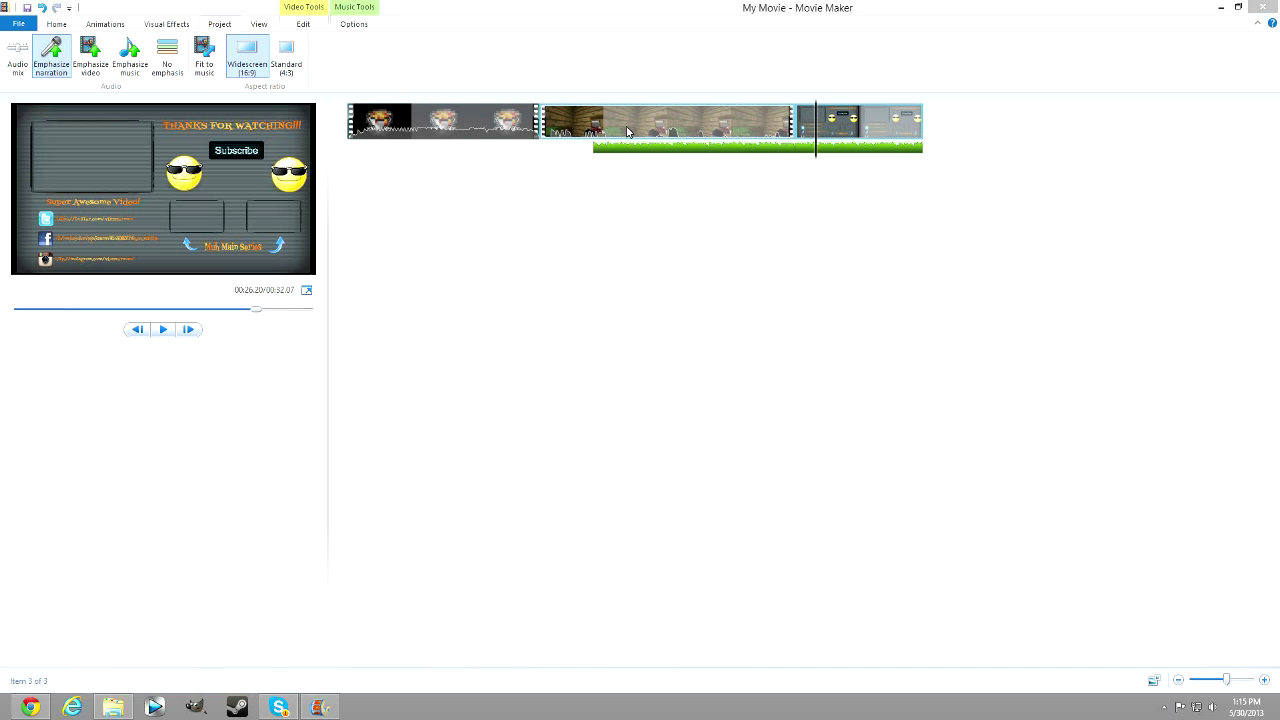
pyautogui.moveTo(537, 125); pyautogui.dragTo(796, 125)
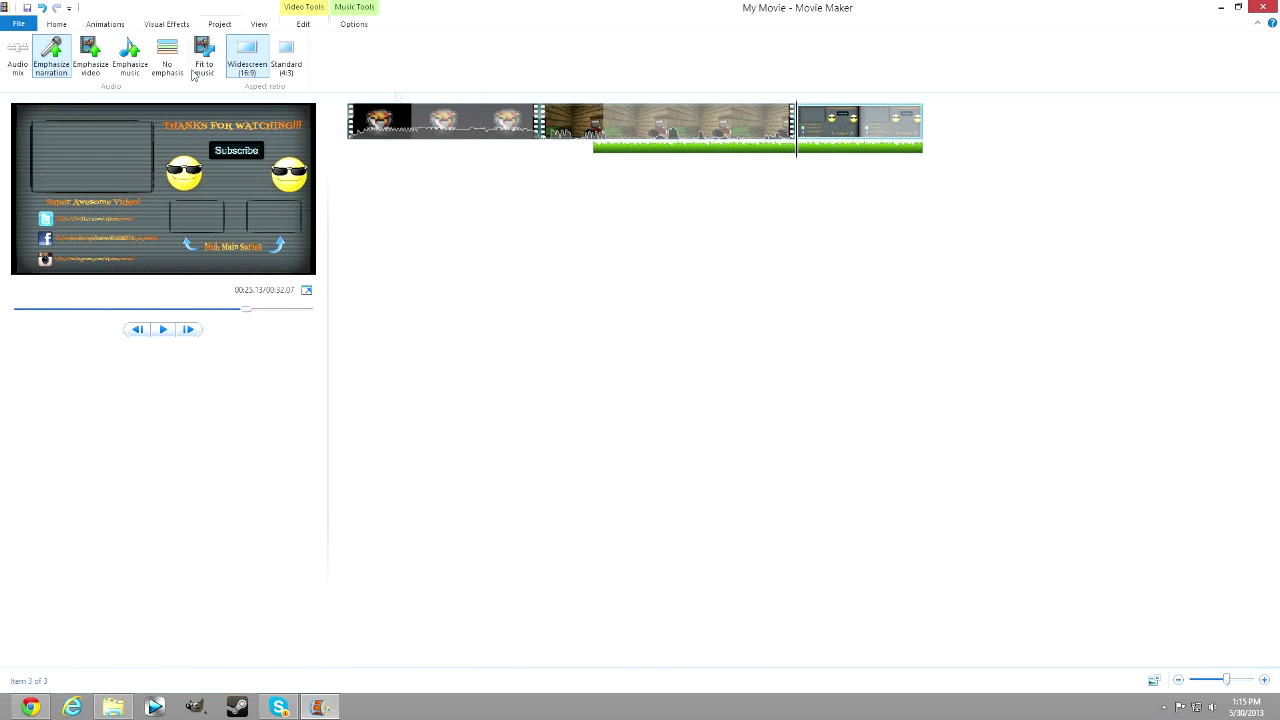
# Start a movie export using File > Save movie > For high-definition display.
pyautogui.click(18, 23)
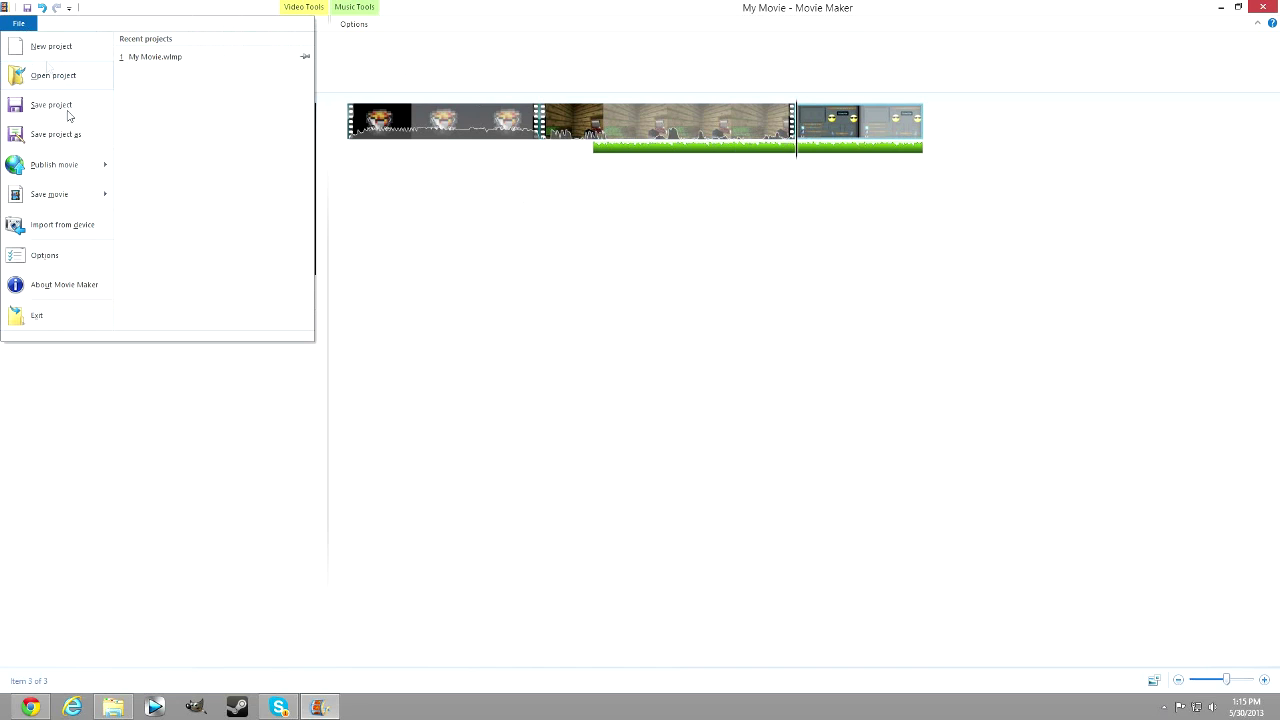
pyautogui.moveTo(78, 169)
pyautogui.moveTo(83, 201)
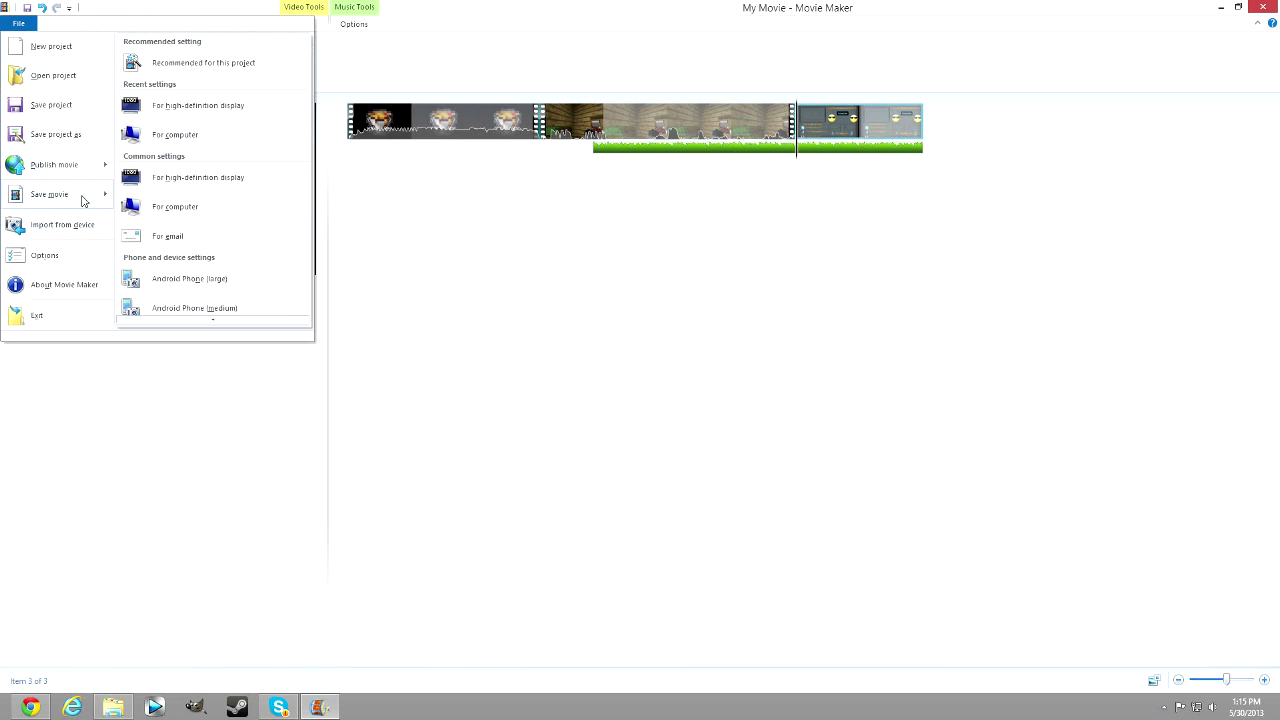
pyautogui.click(176, 113)
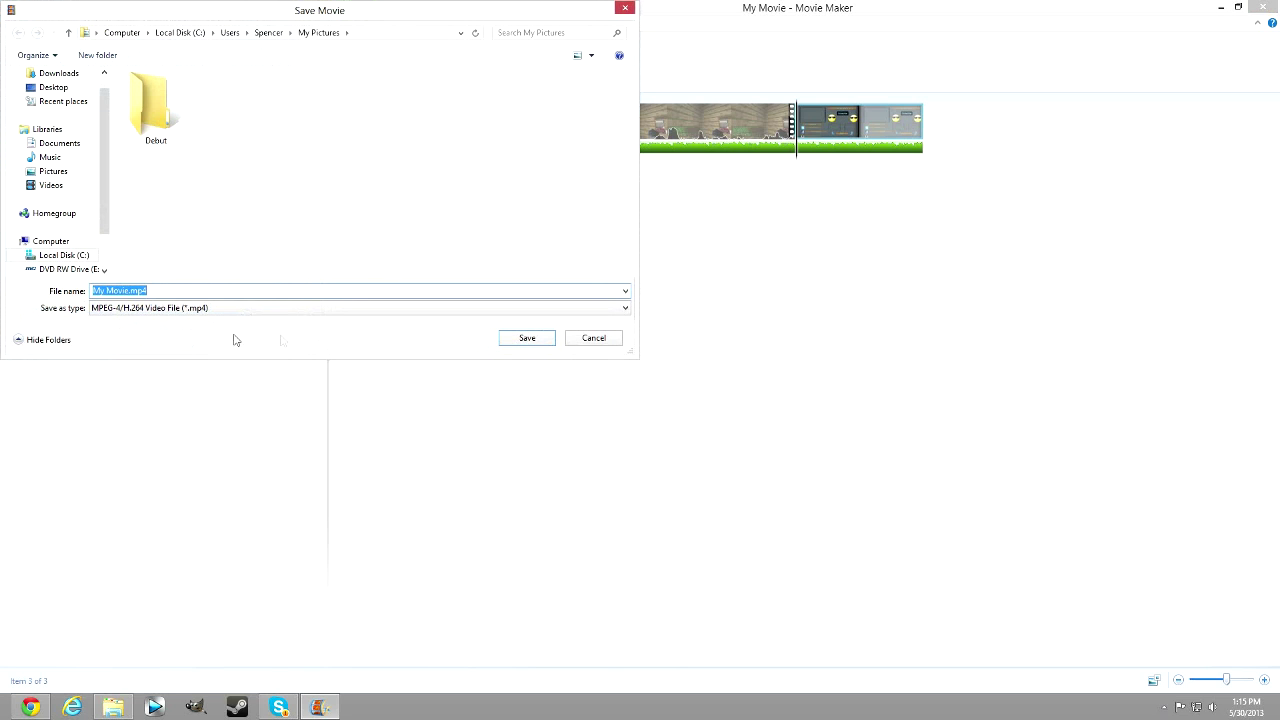
# Save the movie as MPEG-4 My Movie.mp4 in Desktop > Youtube and render it.
pyautogui.click(167, 311)
pyautogui.click(169, 312)
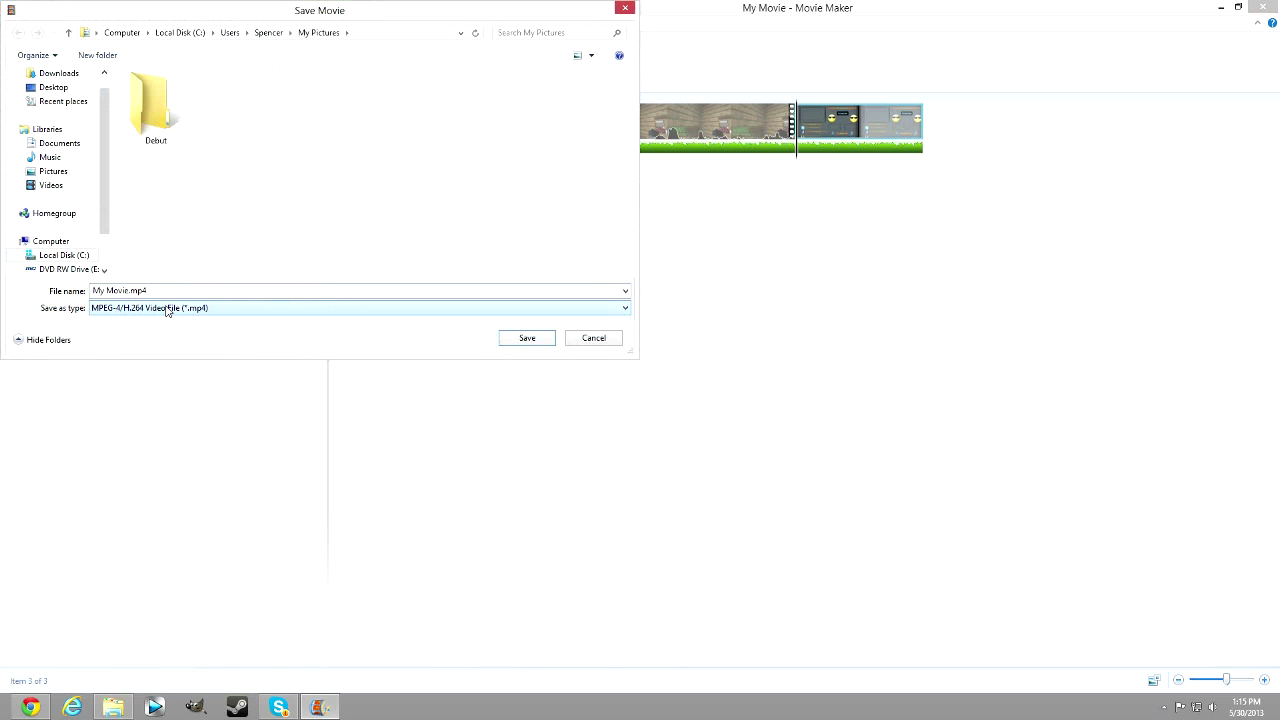
pyautogui.click(77, 92)
pyautogui.scroll(-3, 275, 244)
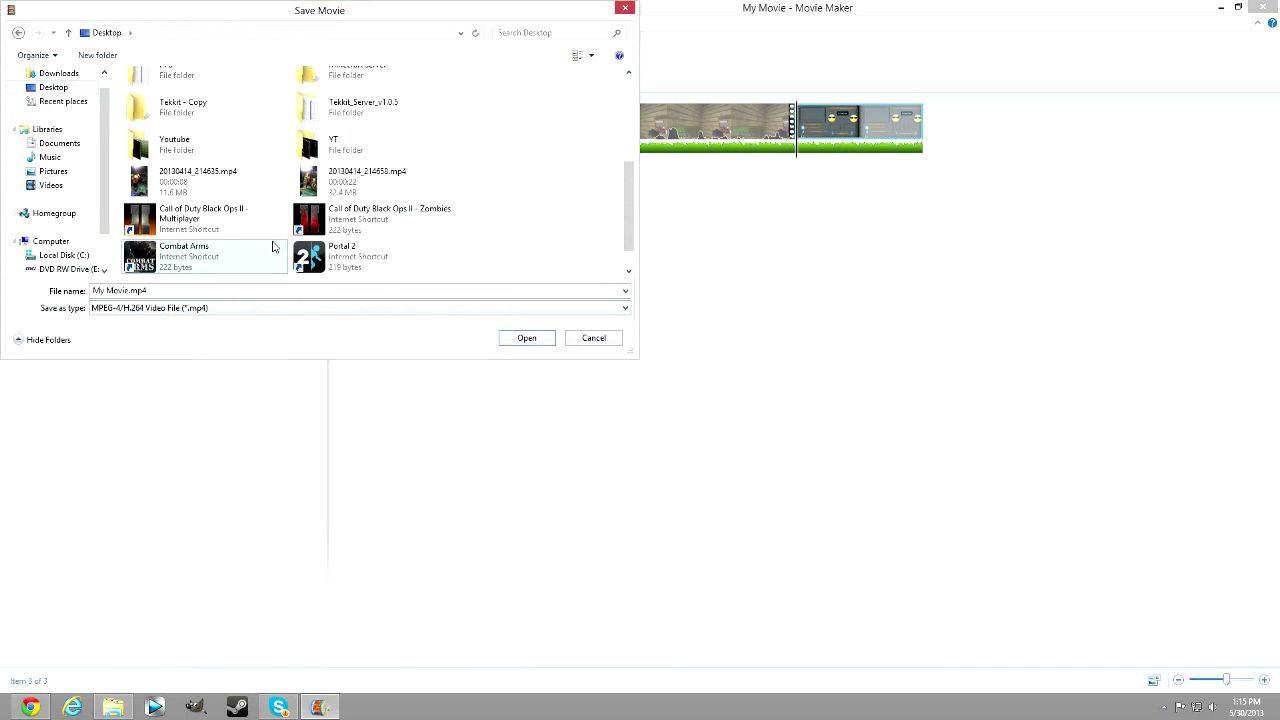
pyautogui.doubleClick(226, 149)
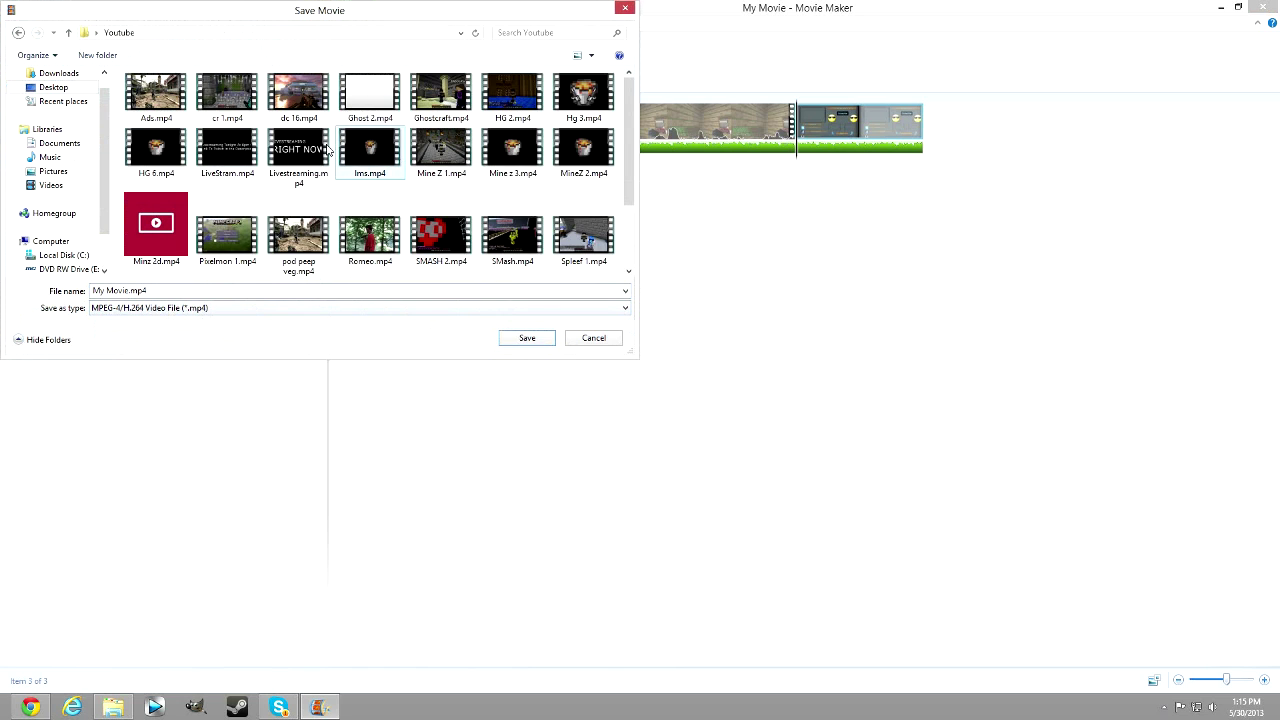
pyautogui.click(524, 337)
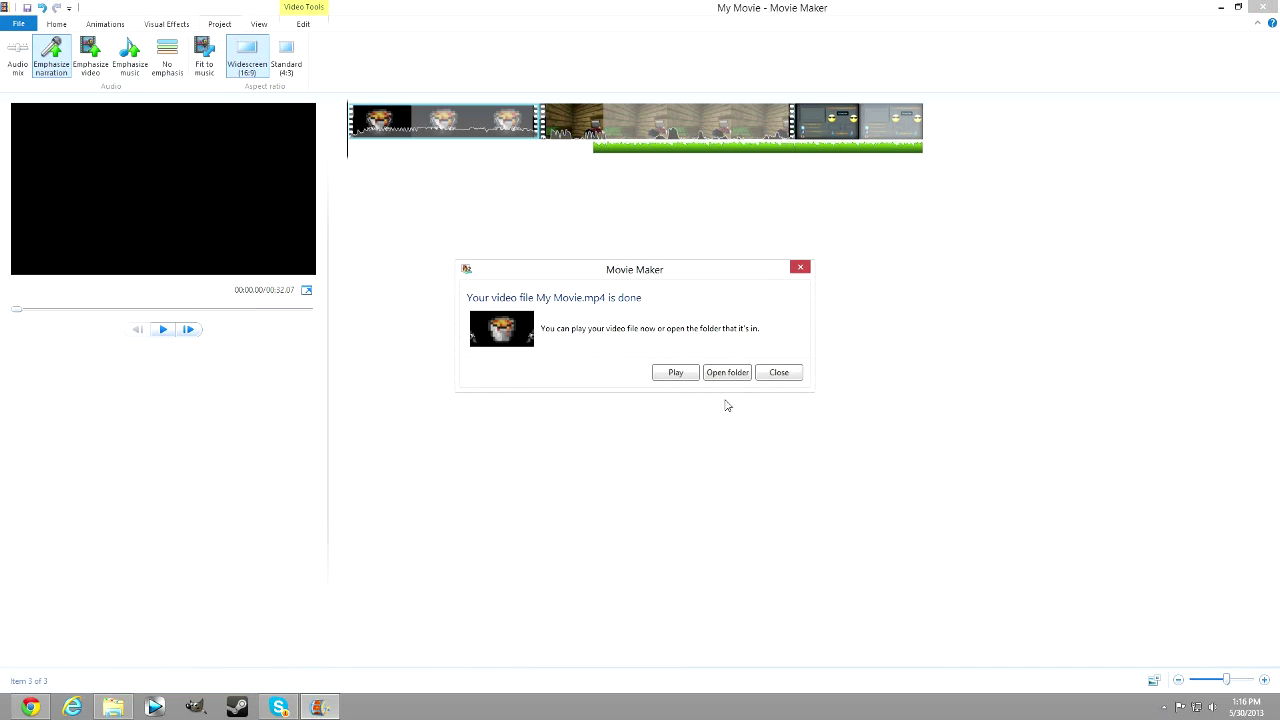
# Dismiss the export notice, quit Movie Maker without saving, and close the Downloads window.
pyautogui.click(776, 373)
pyautogui.click(1264, 8)
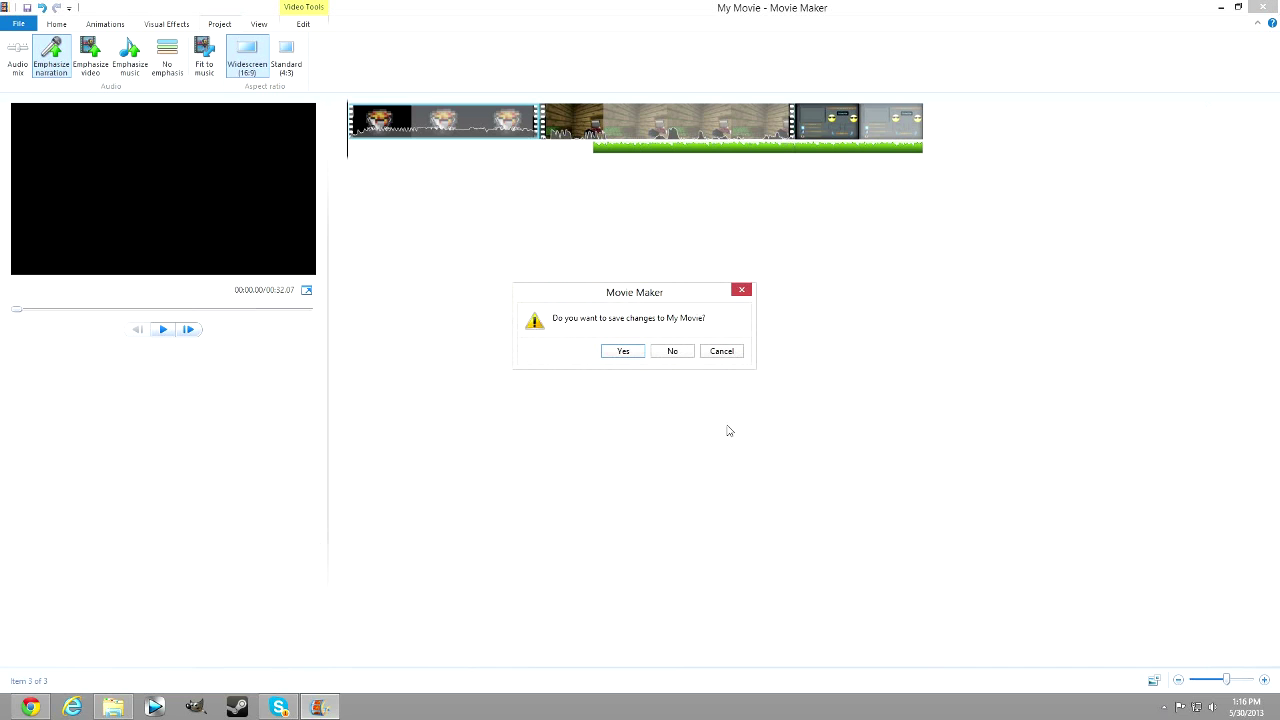
pyautogui.click(670, 351)
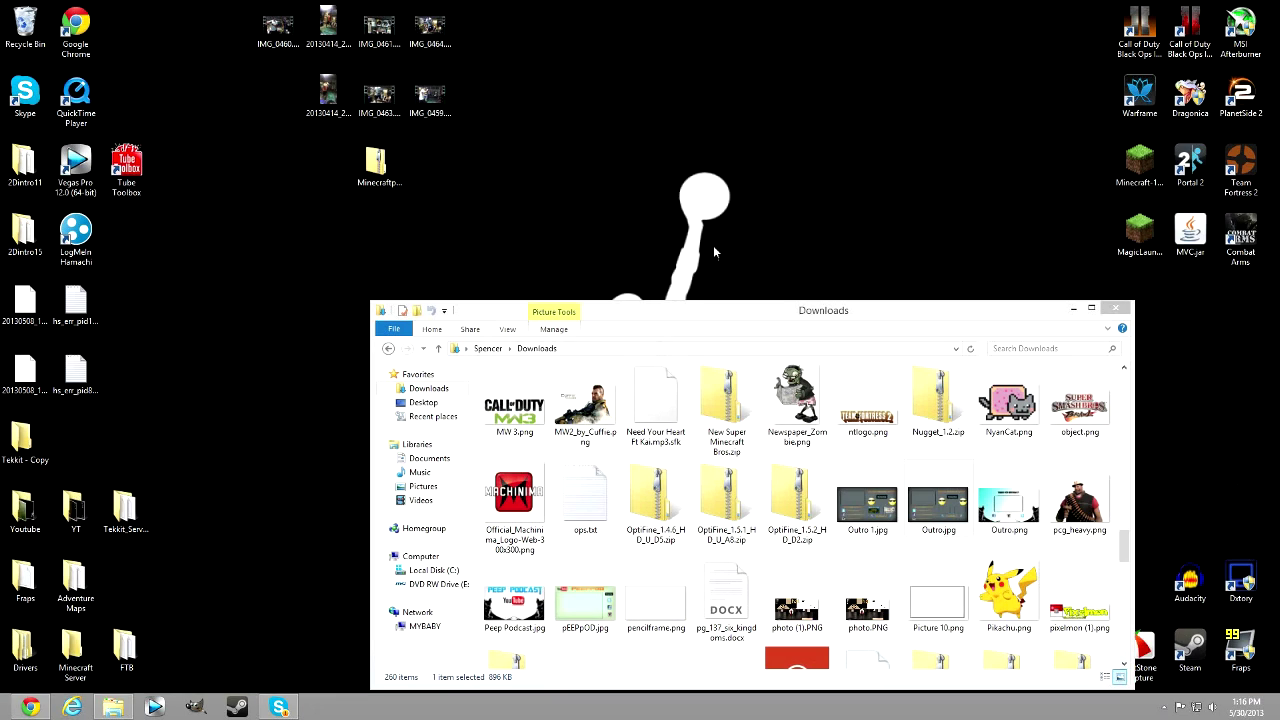
pyautogui.click(1112, 306)
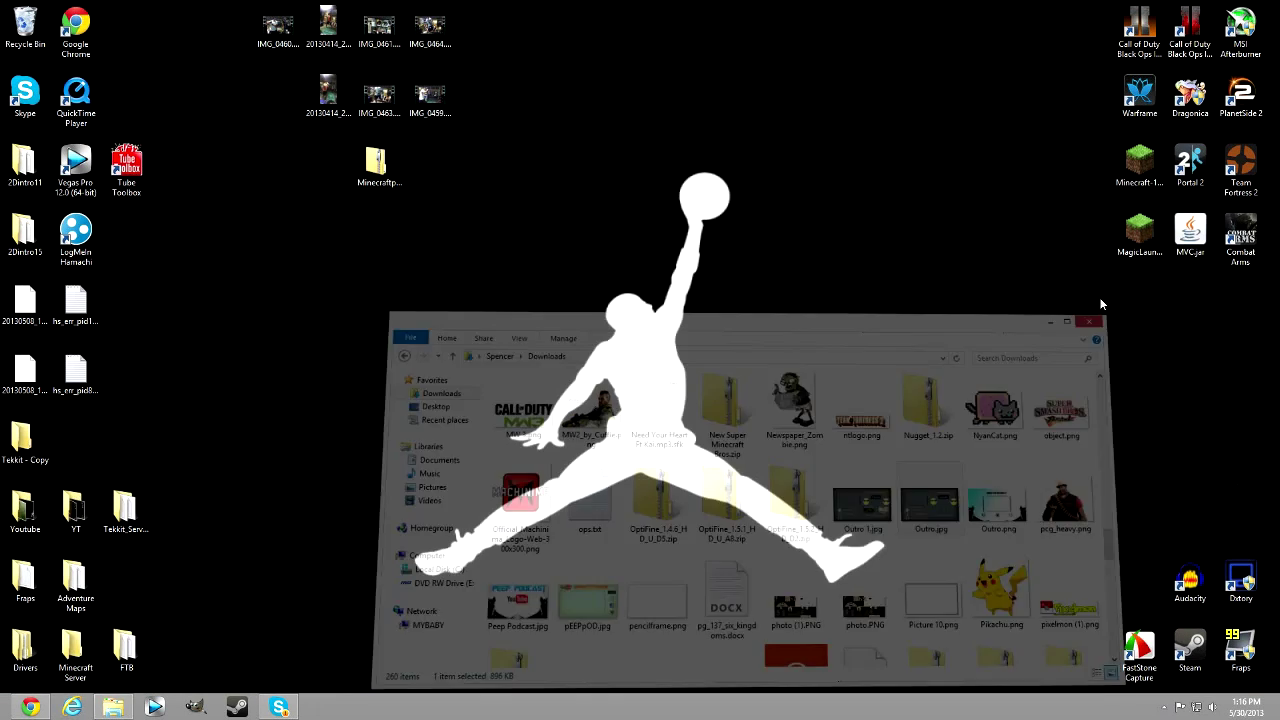
pyautogui.click(32, 707)
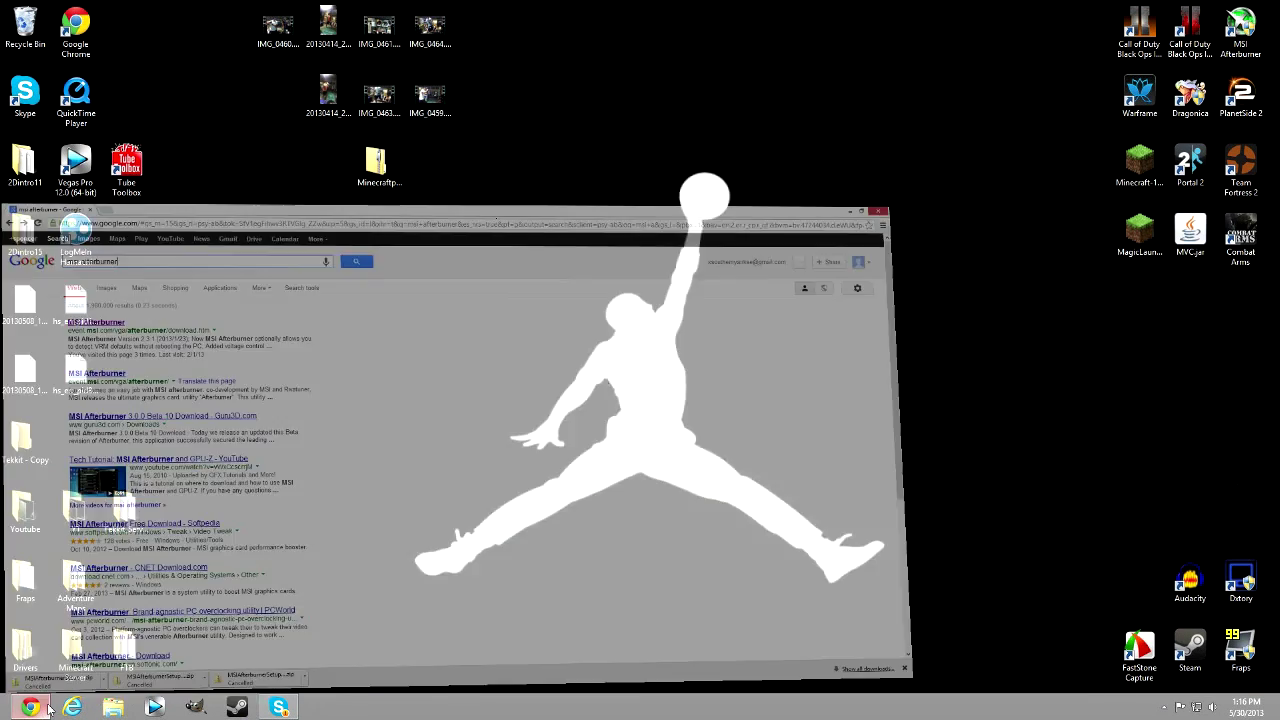
pyautogui.click(155, 28)
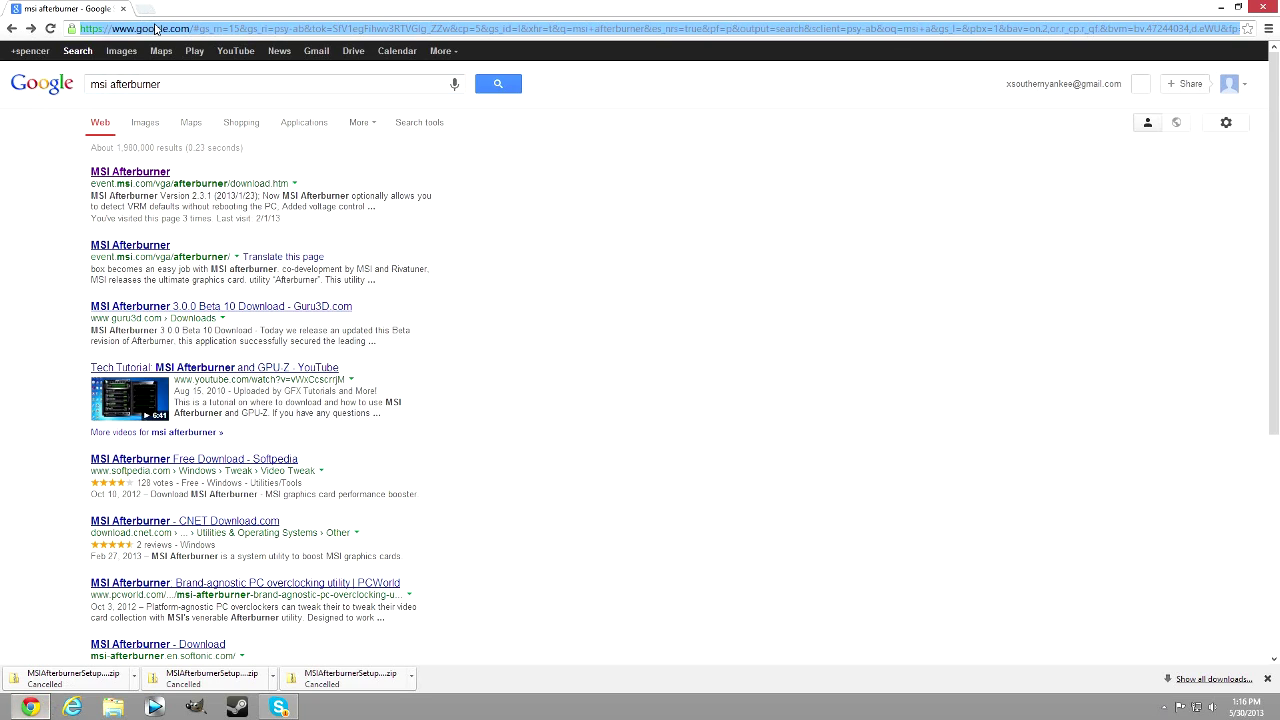
pyautogui.write('s')
pyautogui.press('BackSpace')
pyautogui.press('BackSpace')
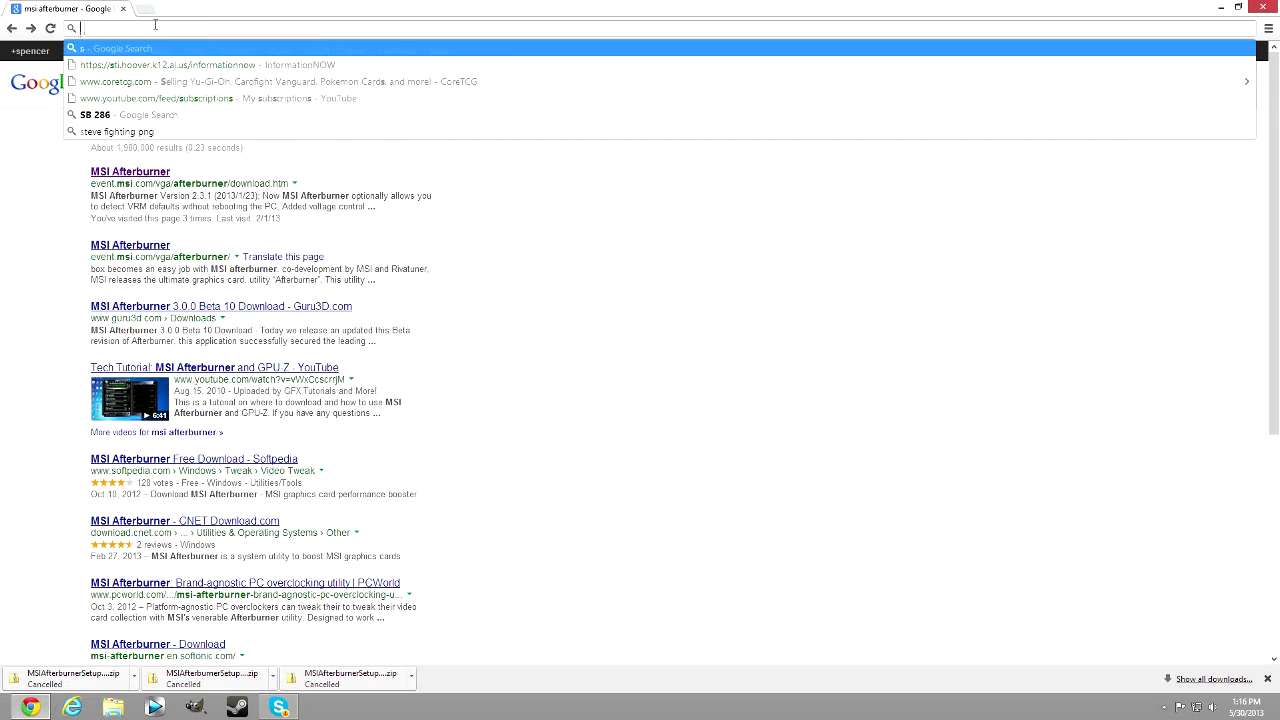
pyautogui.write('www.youtube.com')
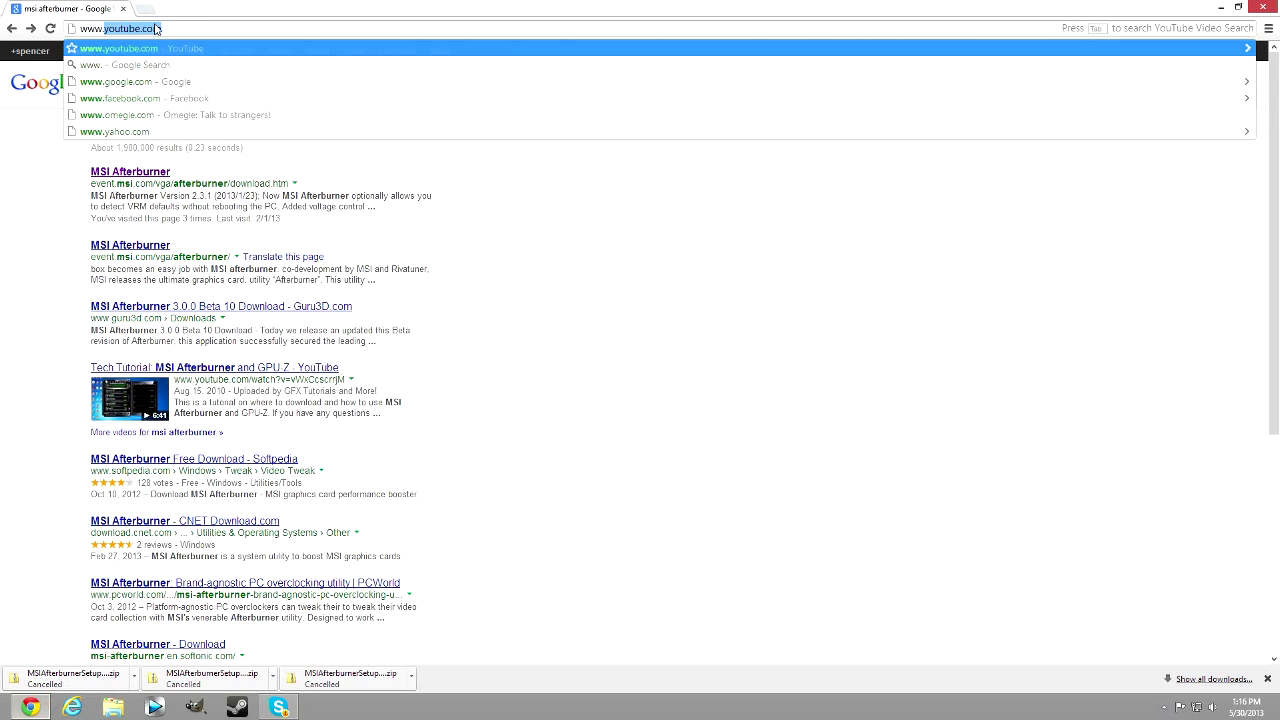
pyautogui.press('Return')
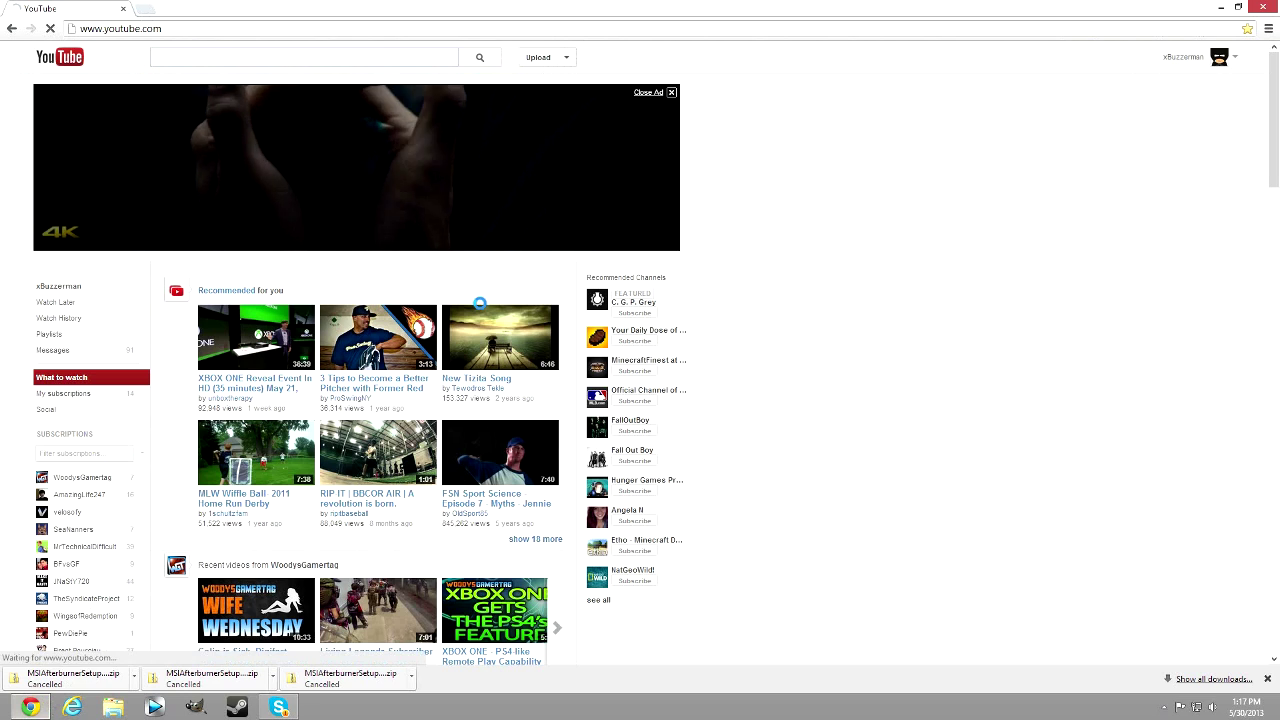
# Open YouTube's upload page with privacy left at Public, and bring up the video file picker.
pyautogui.click(538, 57)
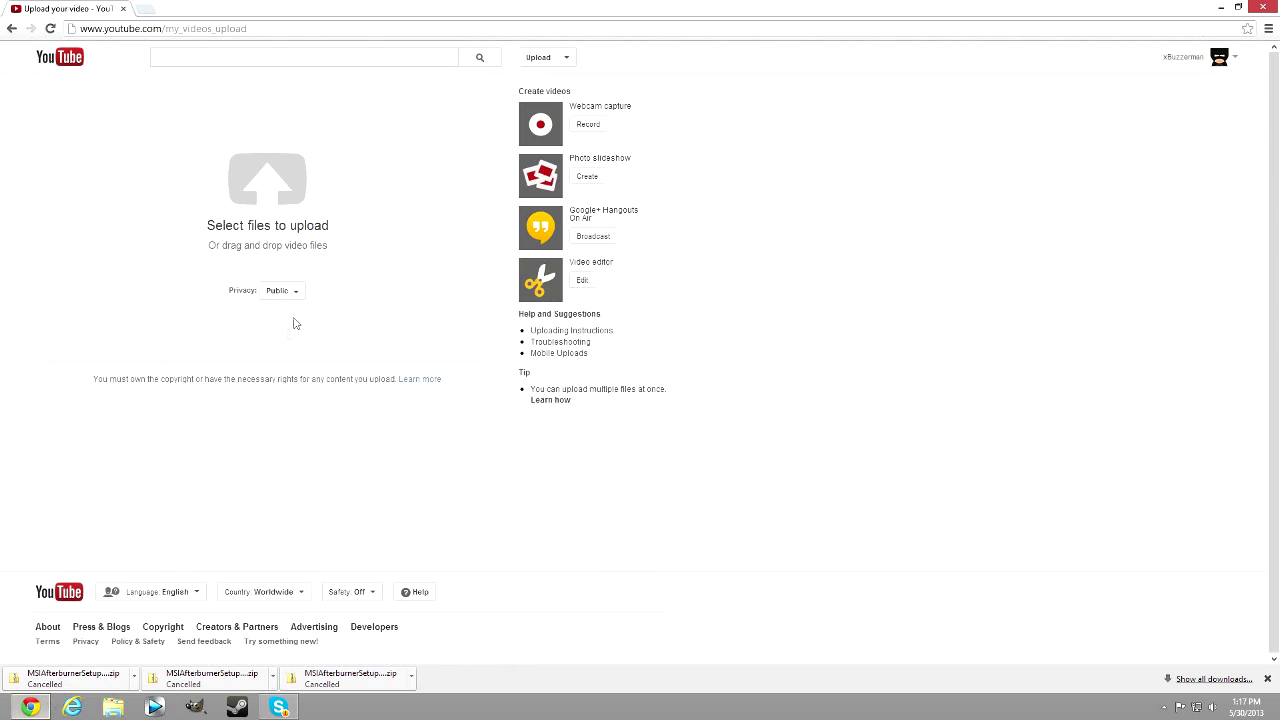
pyautogui.click(302, 296)
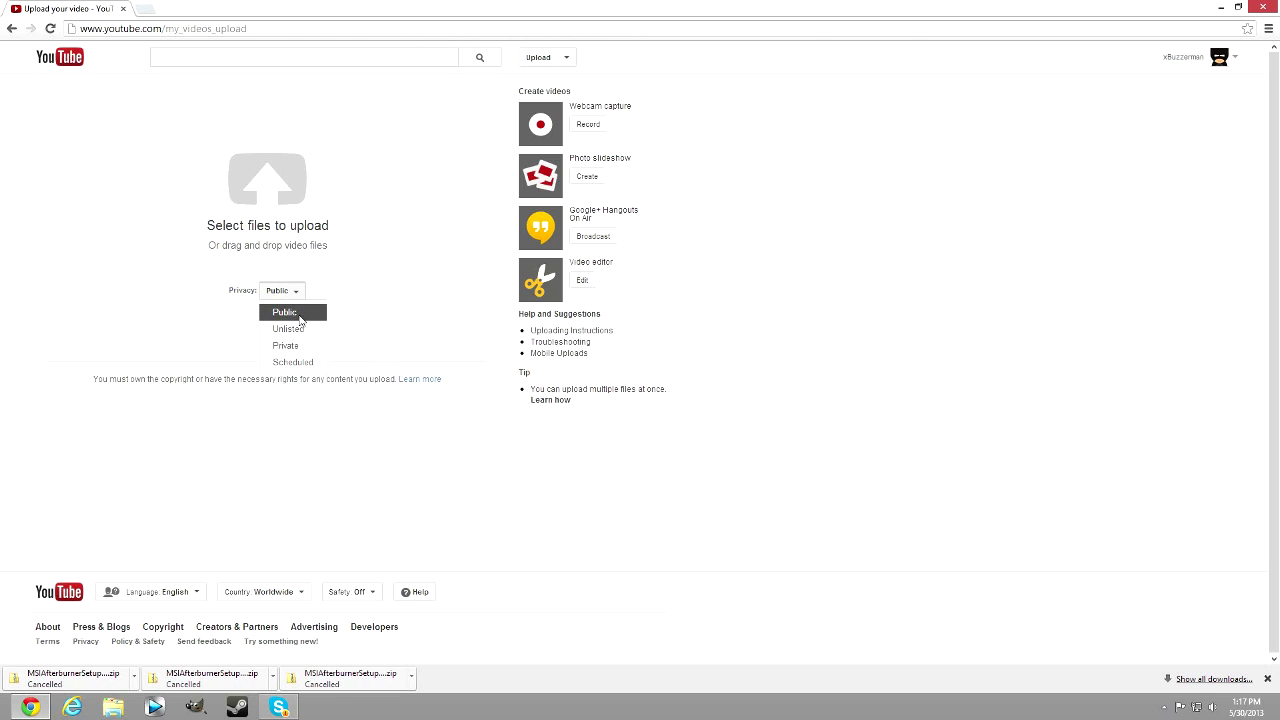
pyautogui.click(300, 313)
pyautogui.click(281, 208)
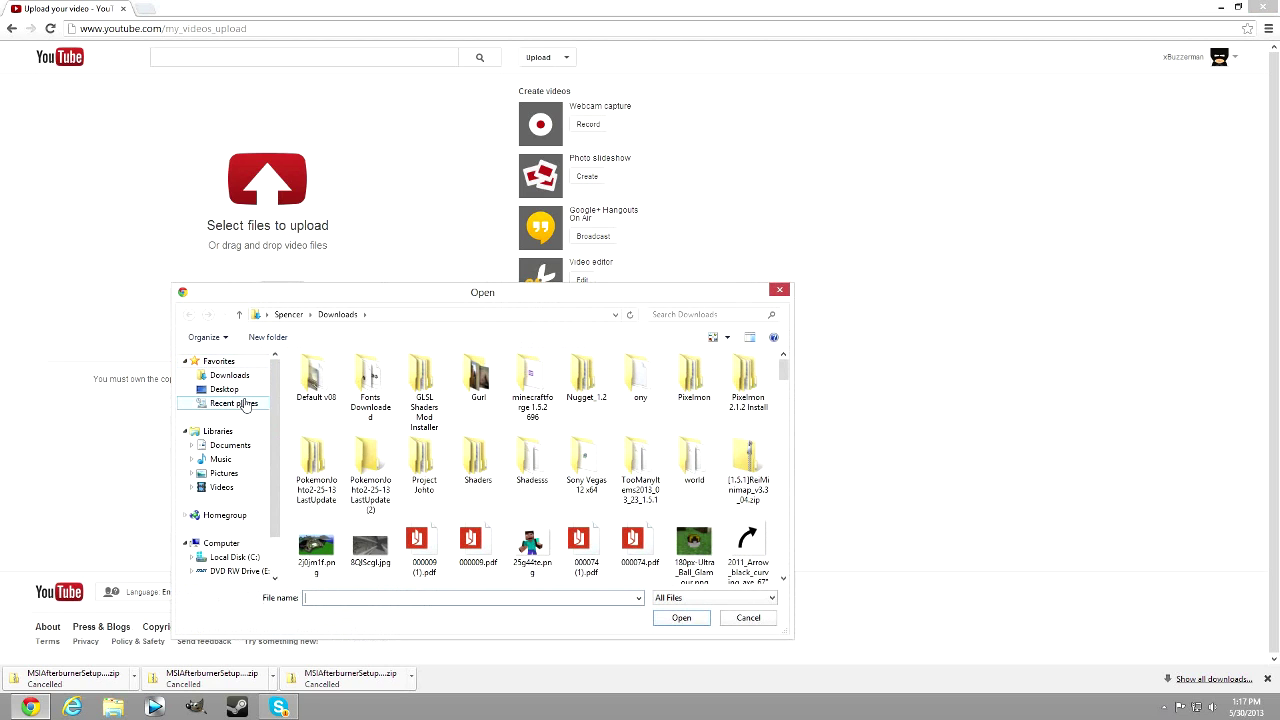
# Choose My Movie.mp4 from the Desktop's Youtube folder and start uploading it.
pyautogui.click(240, 390)
pyautogui.click(528, 482)
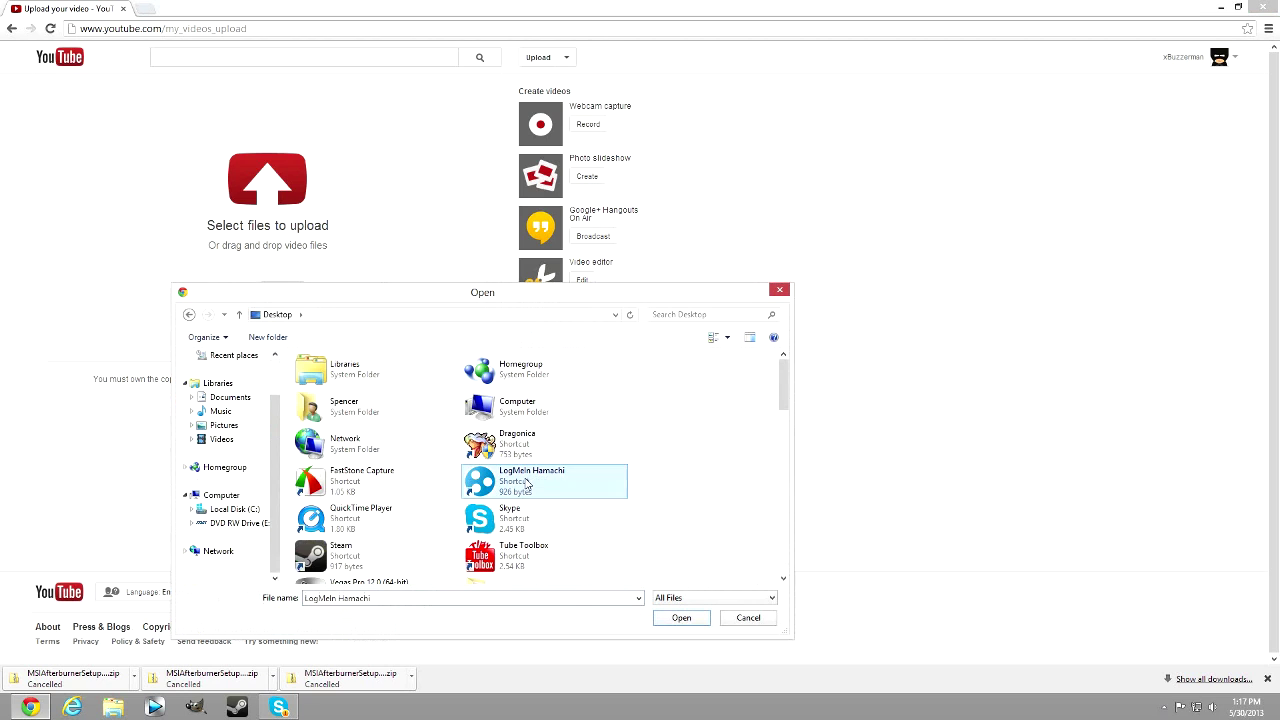
pyautogui.scroll(-10, 525, 483)
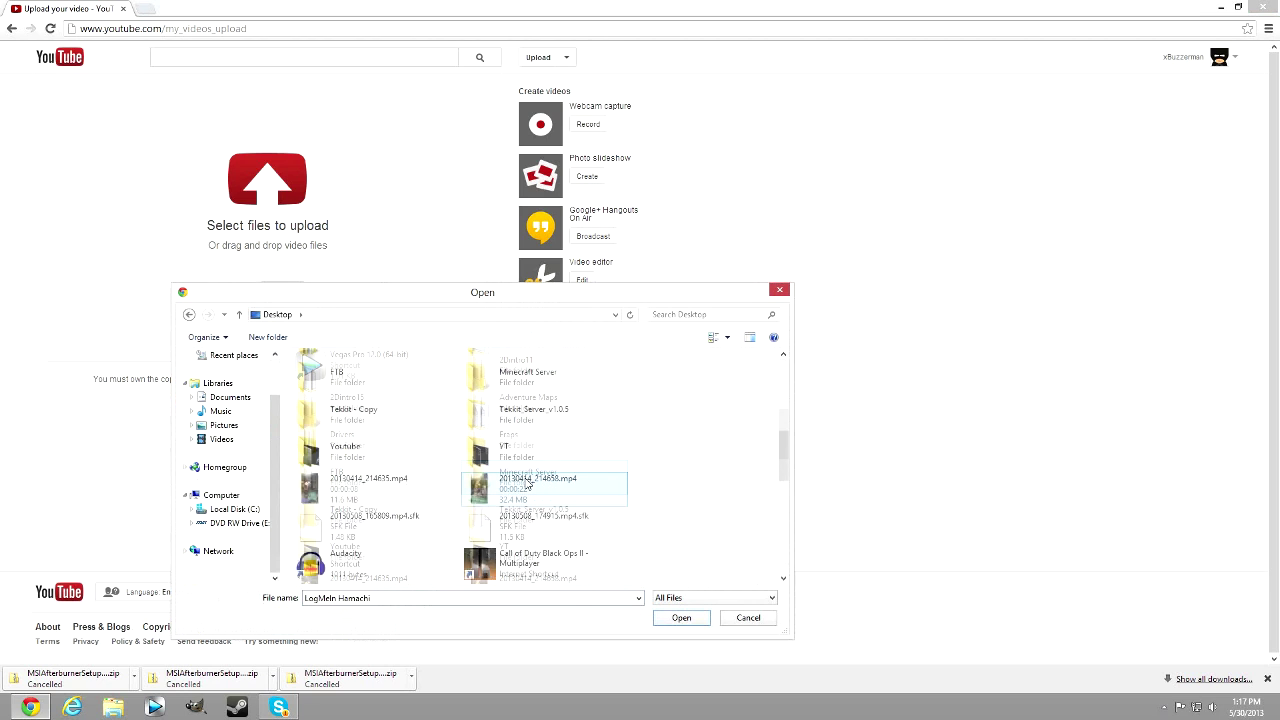
pyautogui.doubleClick(402, 463)
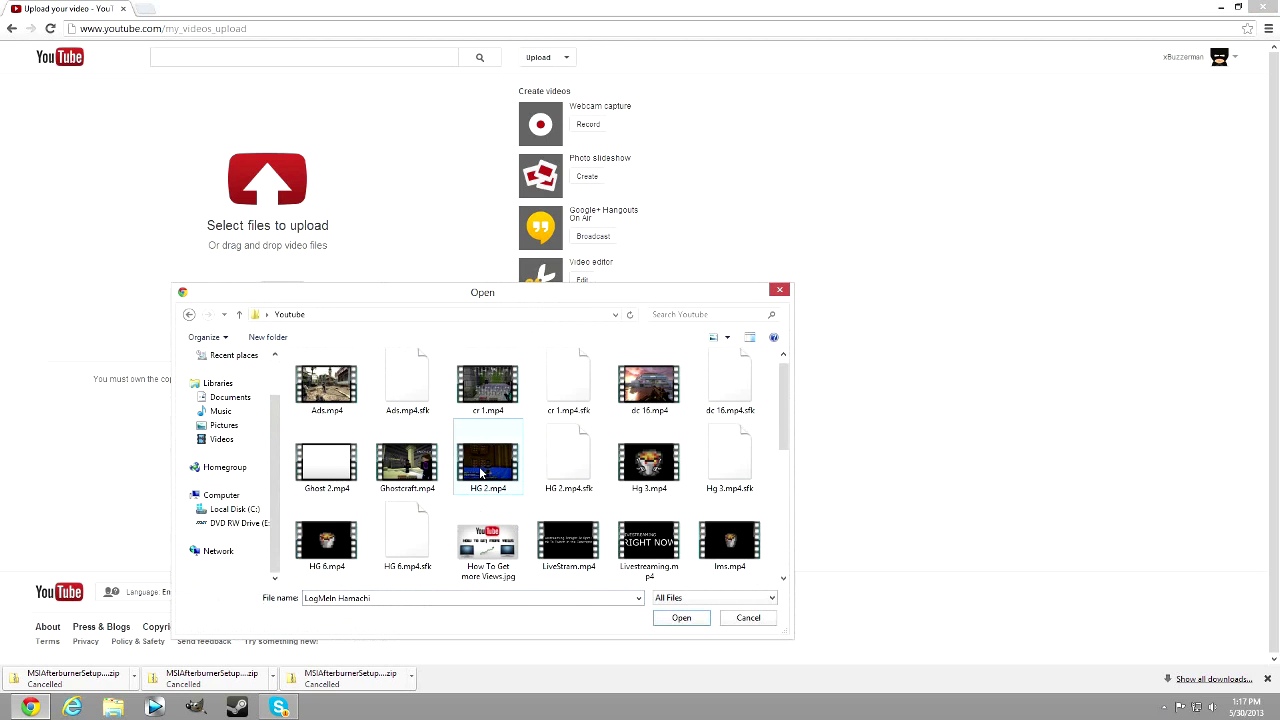
pyautogui.scroll(-5, 483, 473)
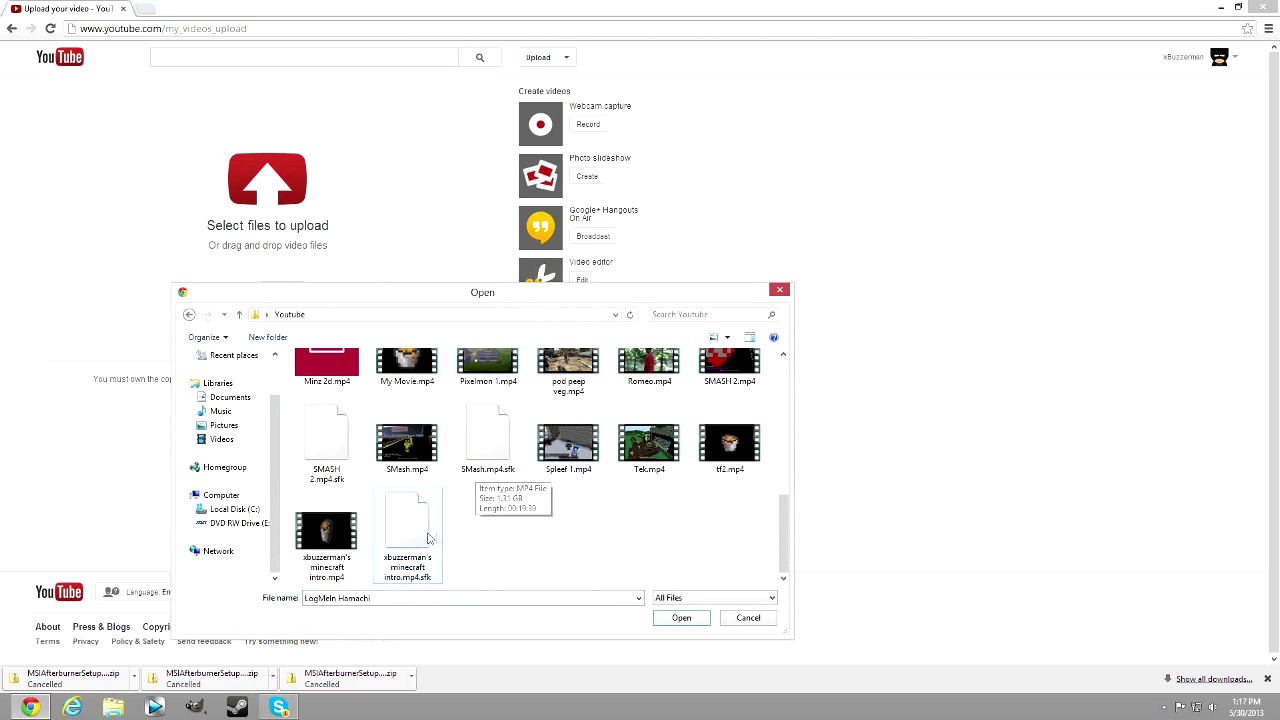
pyautogui.scroll(1, 470, 520)
pyautogui.click(416, 414)
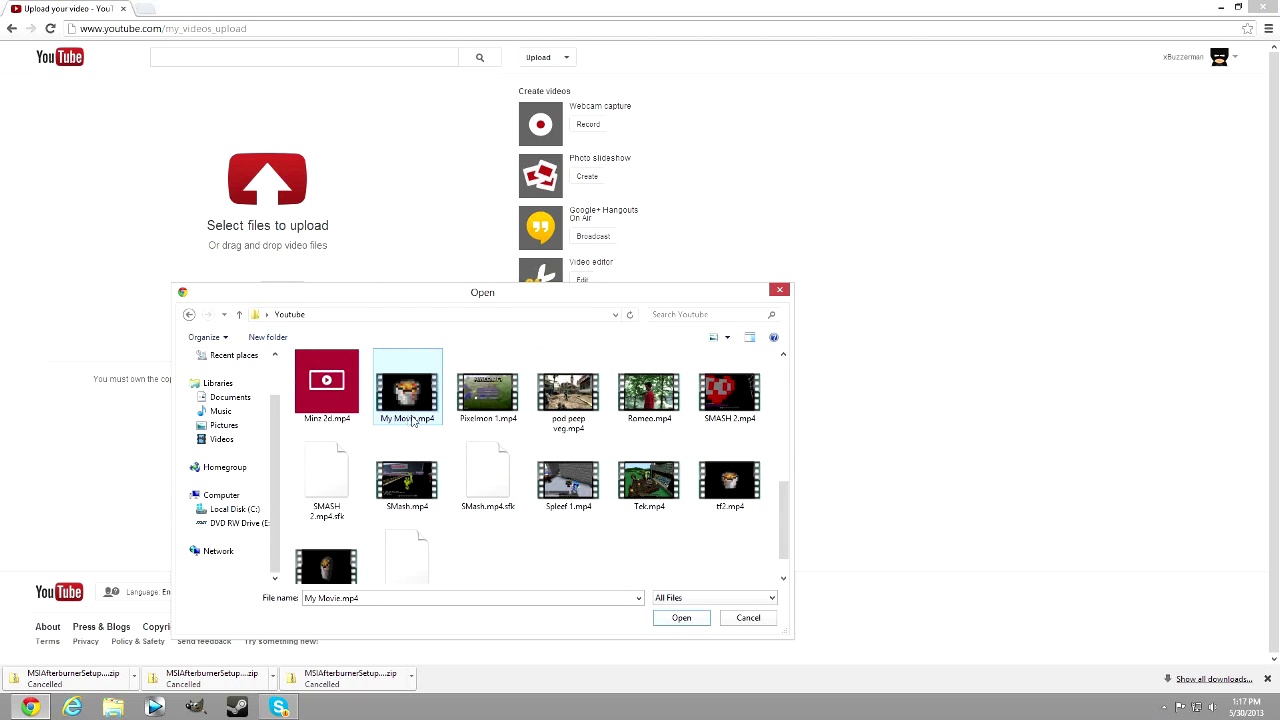
pyautogui.click(681, 618)
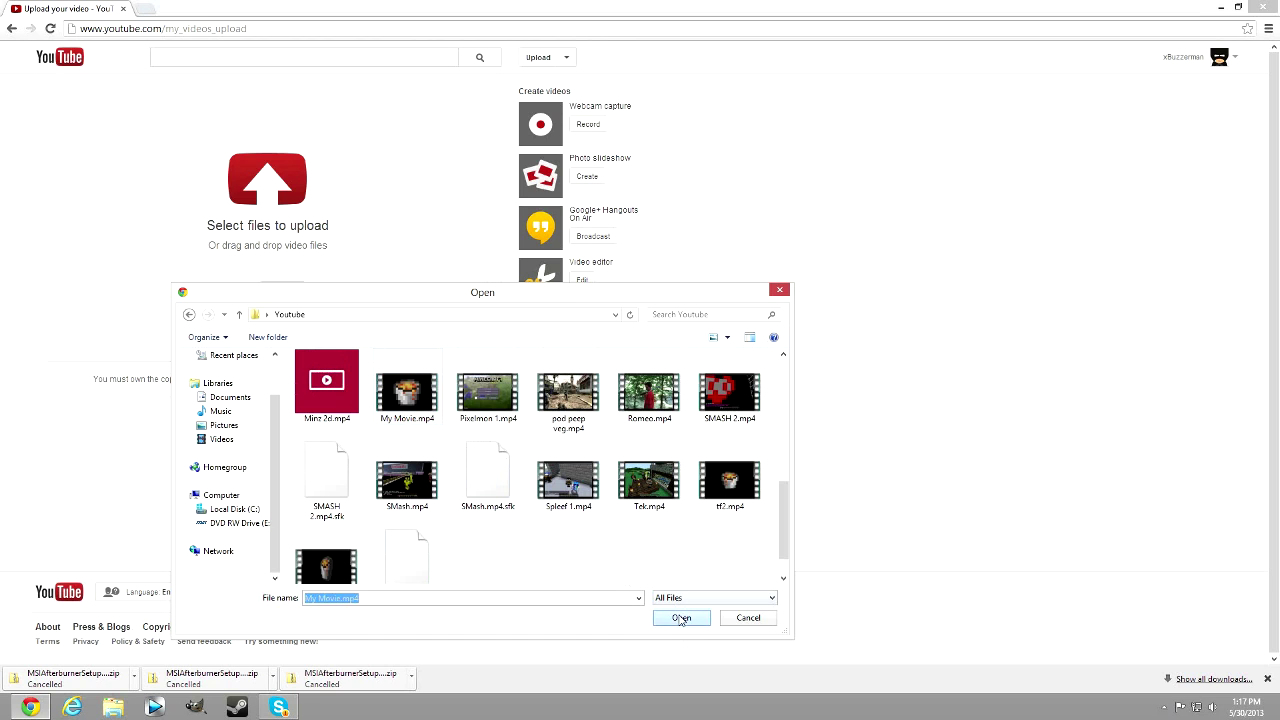
# Retitle the upload 'TEST RECORDING' and close the custom thumbnail picker without choosing a file.
pyautogui.moveTo(157, 250); pyautogui.dragTo(8, 255)
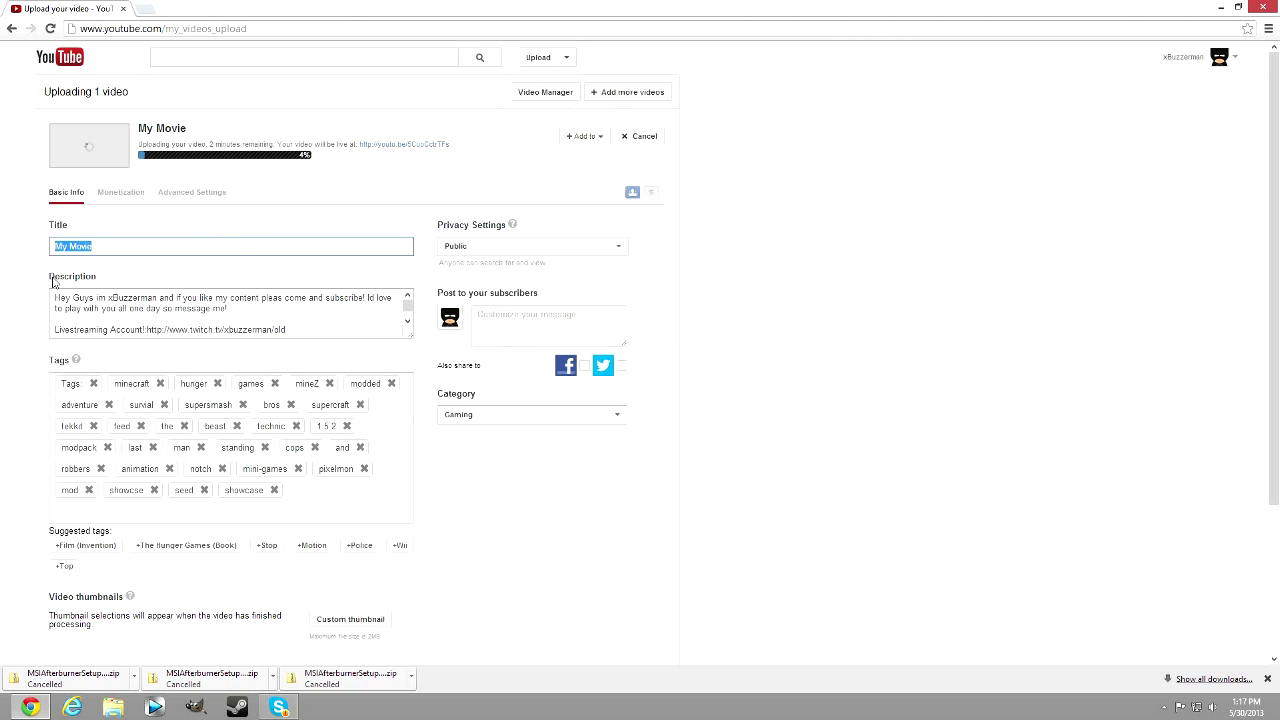
pyautogui.write('TEST RECORDING')
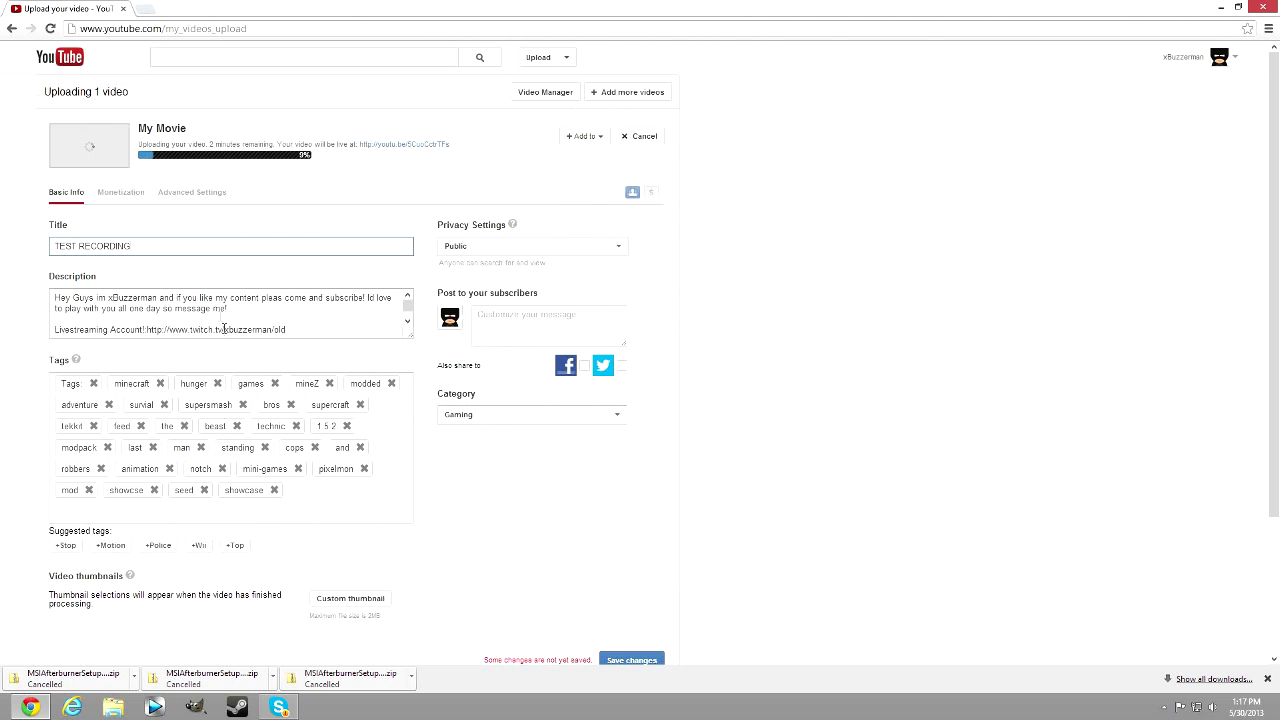
pyautogui.scroll(-2, 304, 461)
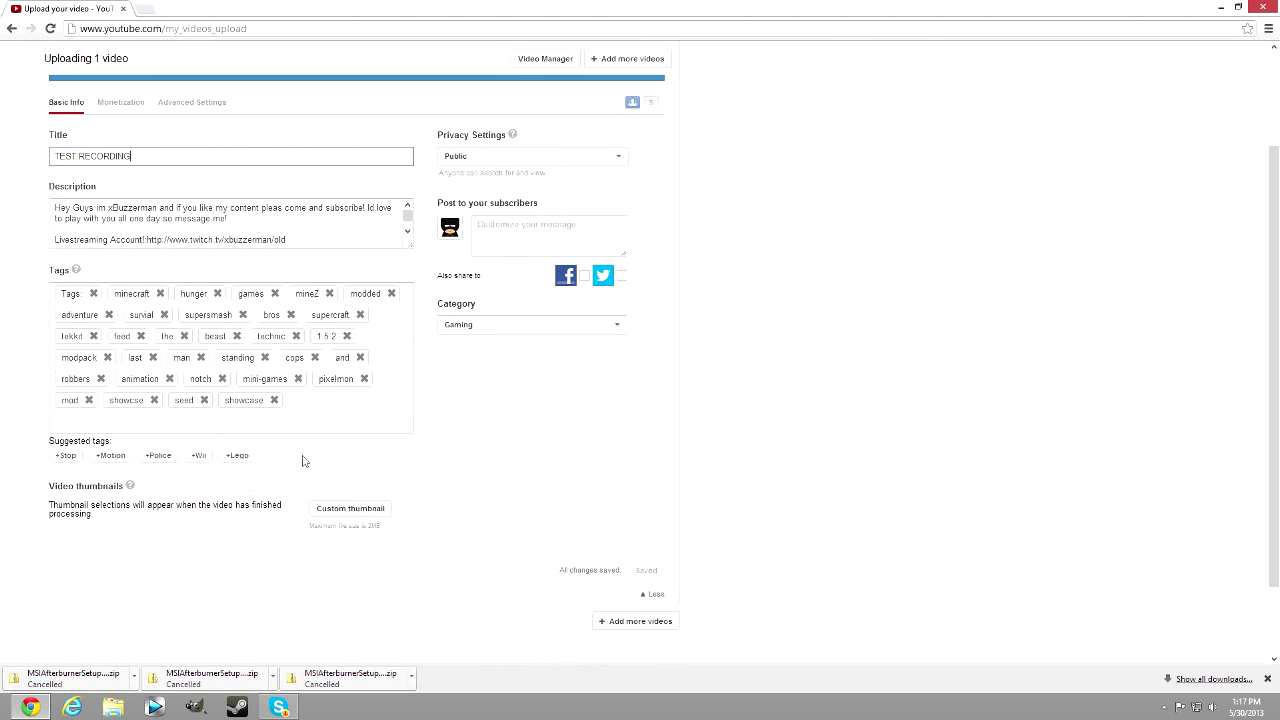
pyautogui.click(338, 511)
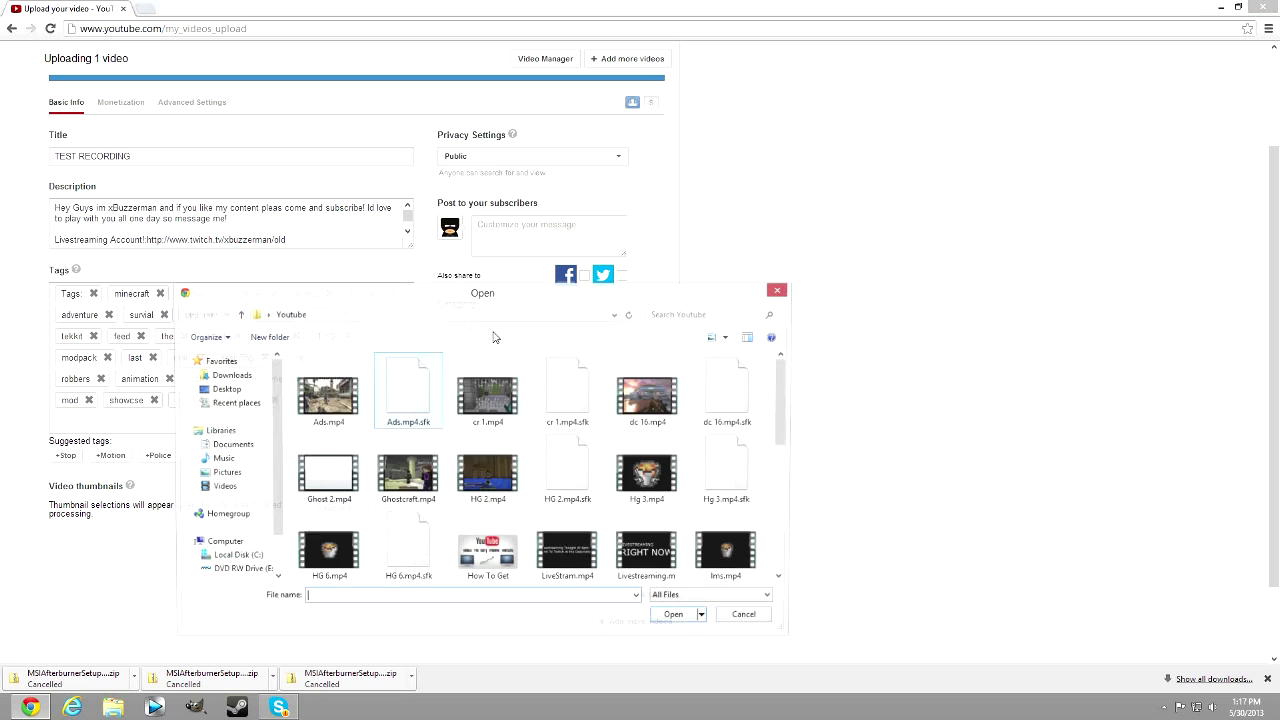
pyautogui.click(777, 291)
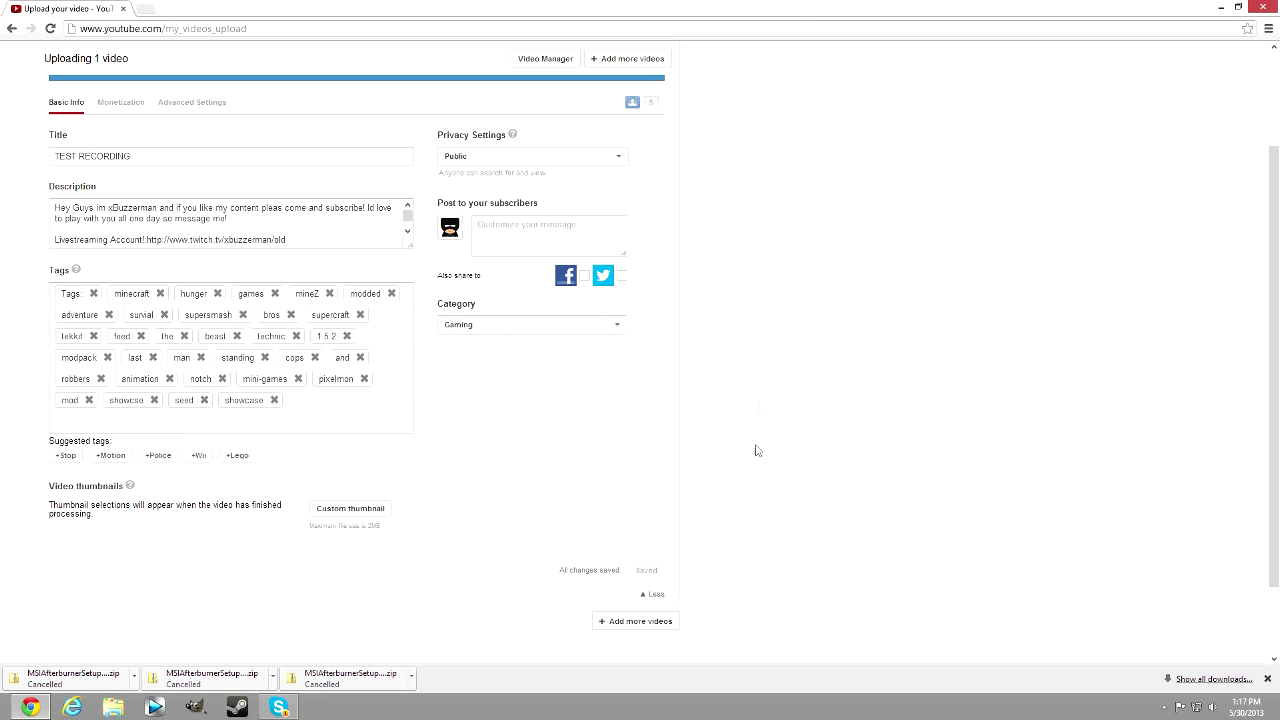